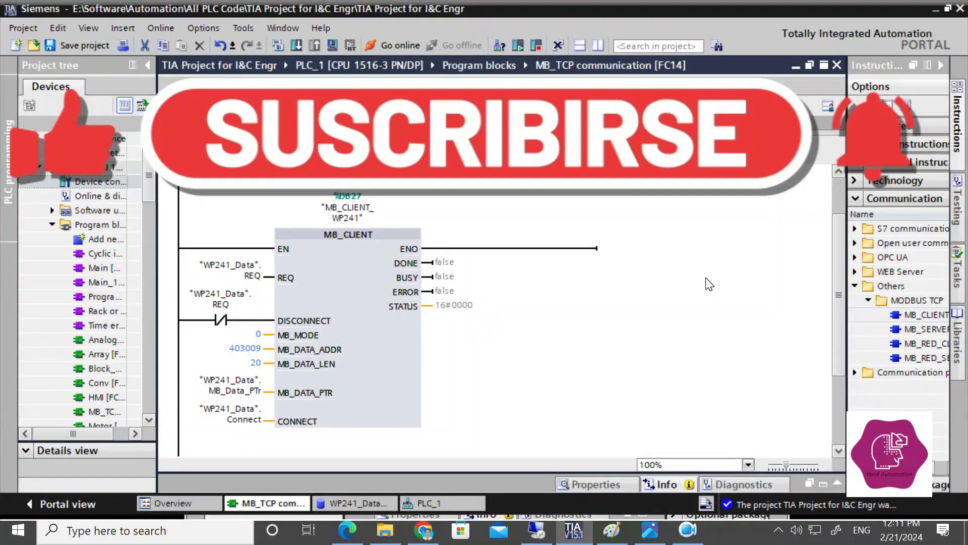
View the WP241 module photo and switch to the SIWAREX WP241 manual in Edge, highlighting the product name on its cover.
left_click(650, 535)
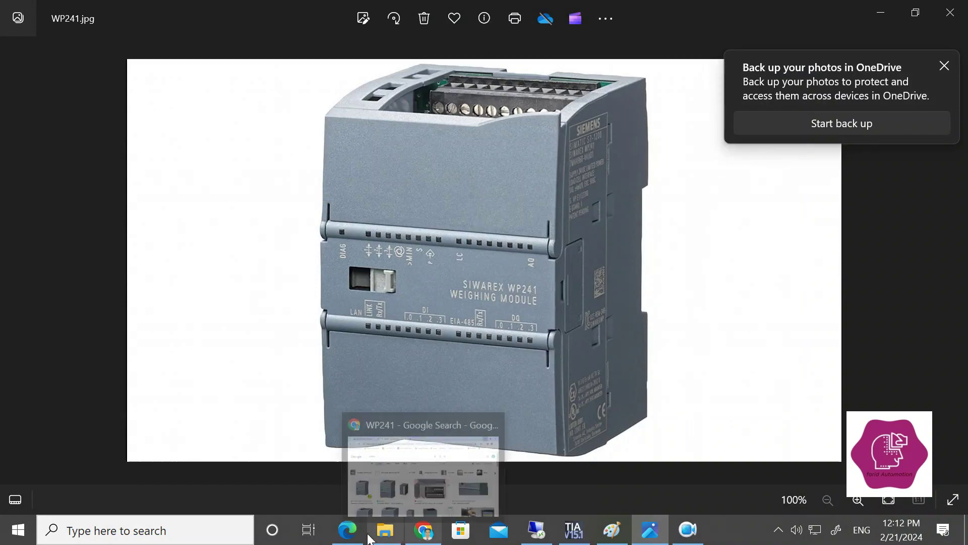
left_click(352, 535)
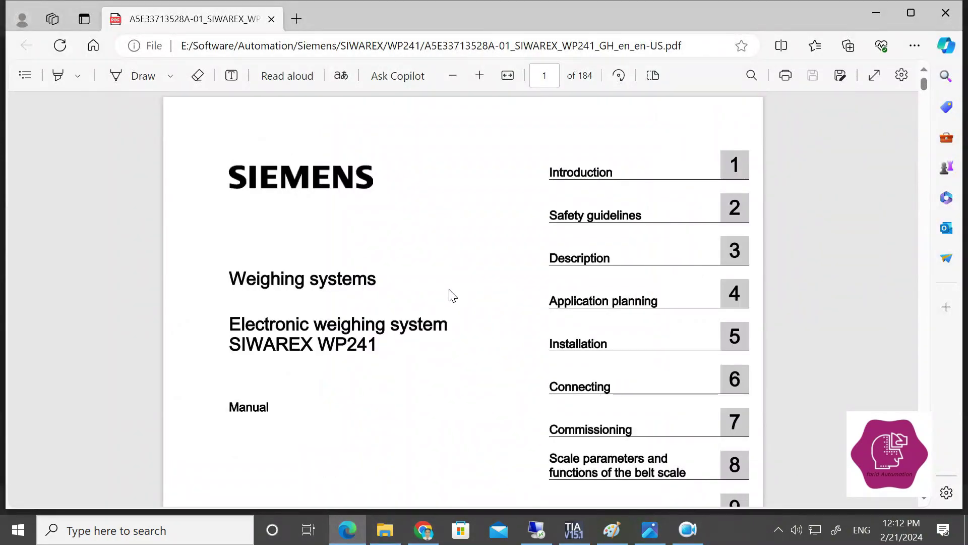
scroll(924, 84, "down", 5)
scroll(923, 76, "up", 5)
left_click_drag(228, 345, 393, 346)
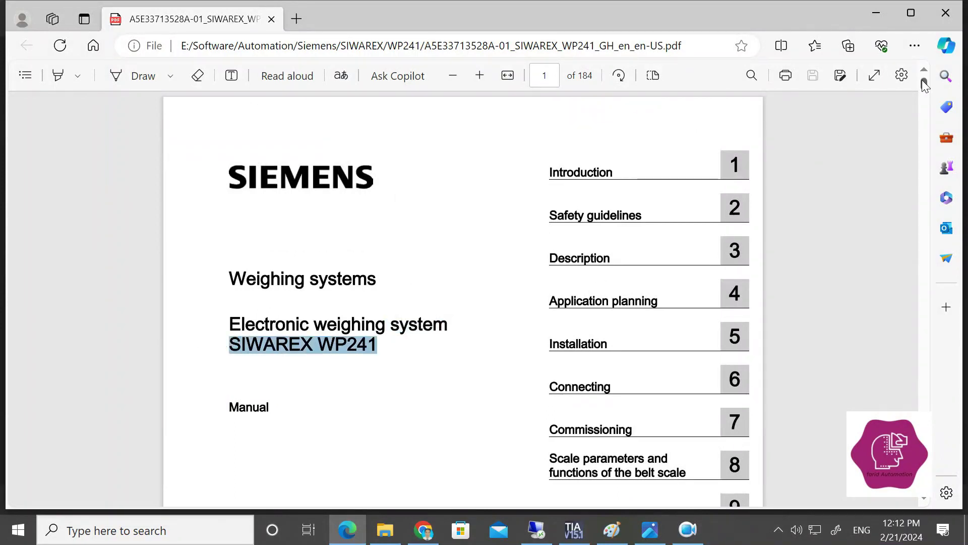
Find the DR 30 Process state register table on page 124 of the SIWAREX WP241 manual.
scroll(926, 87, "down", 10)
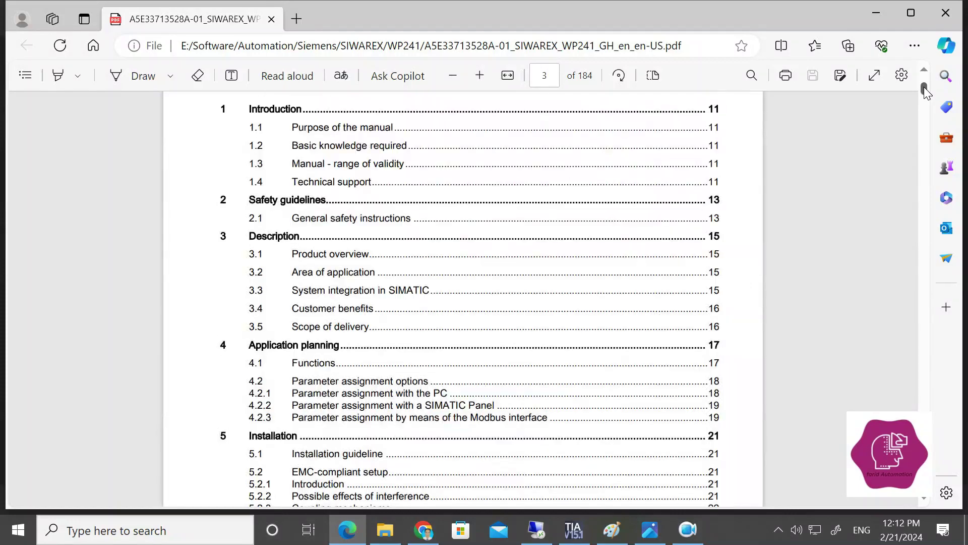
scroll(924, 87, "up", 10)
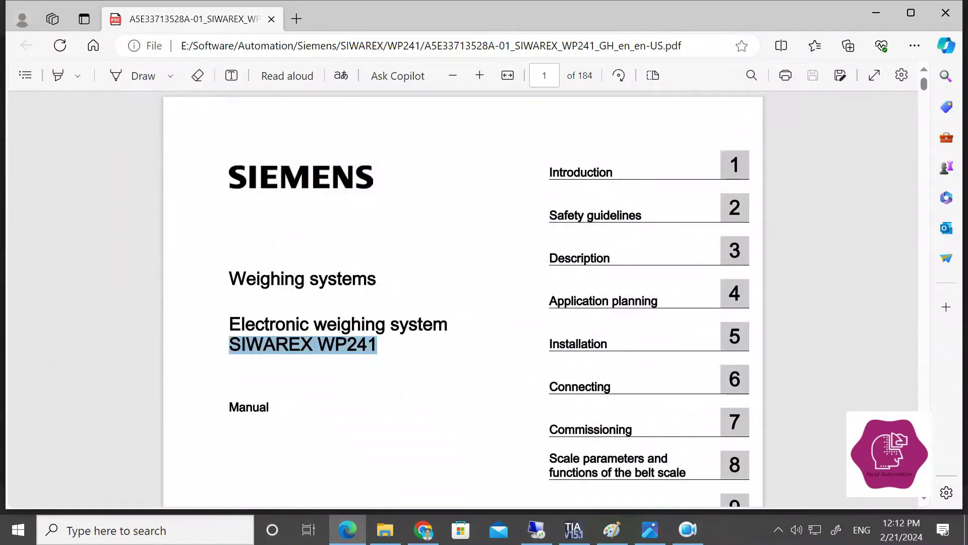
left_click(545, 76)
left_click_drag(924, 84, 911, 376)
scroll(921, 374, "up", 2)
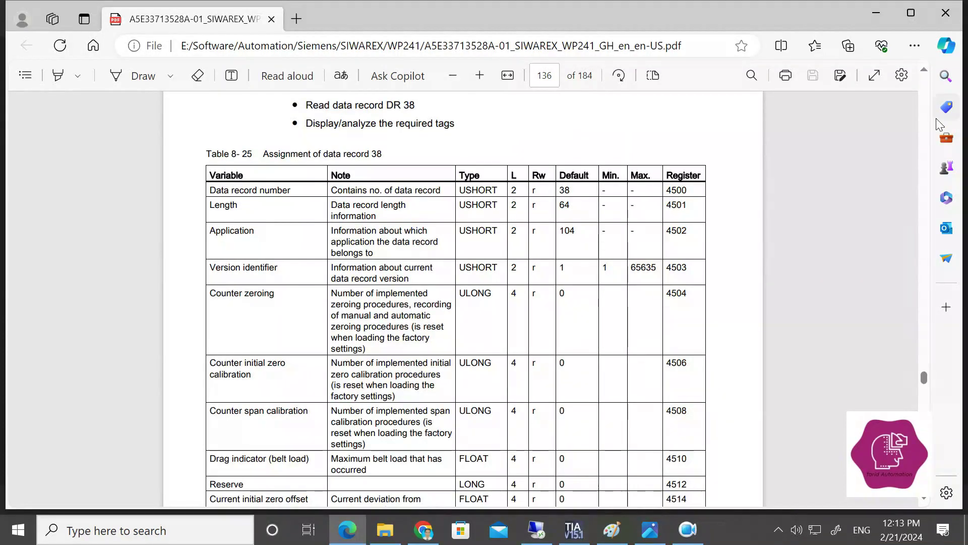
scroll(928, 69, "up", 15)
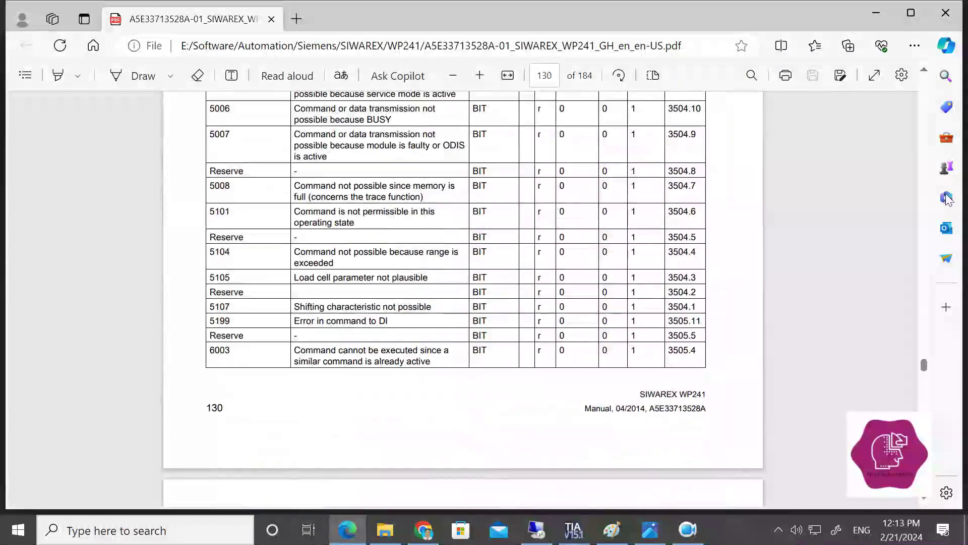
scroll(926, 72, "up", 15)
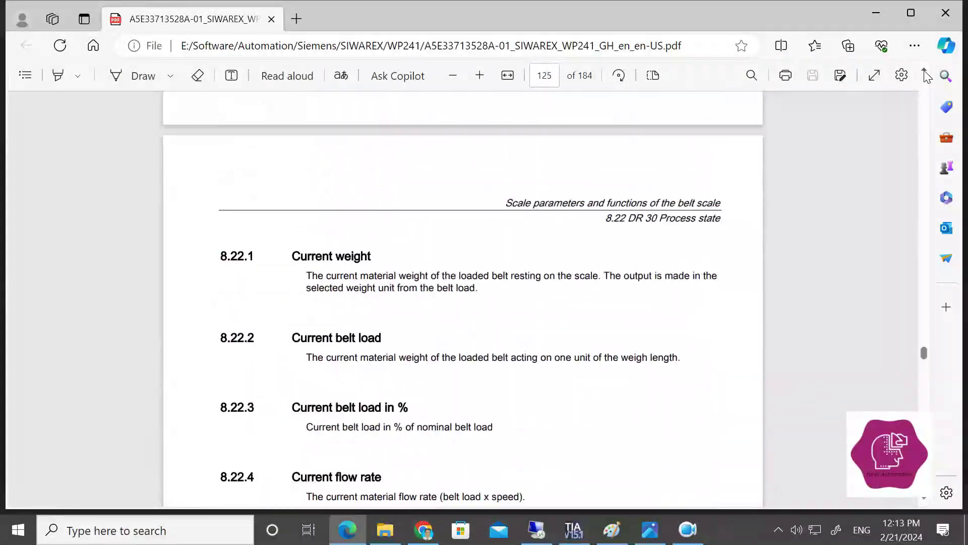
scroll(926, 76, "up", 10)
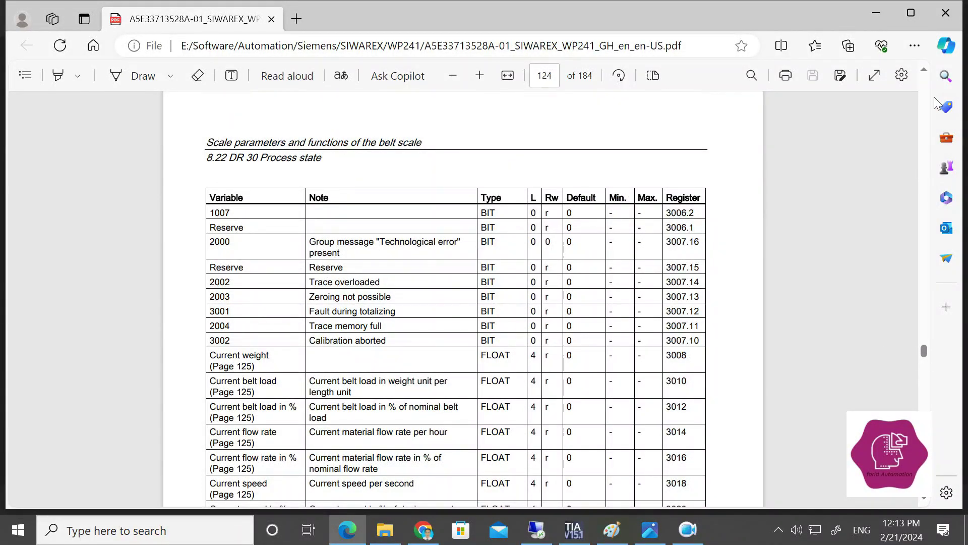
scroll(923, 73, "up", 10)
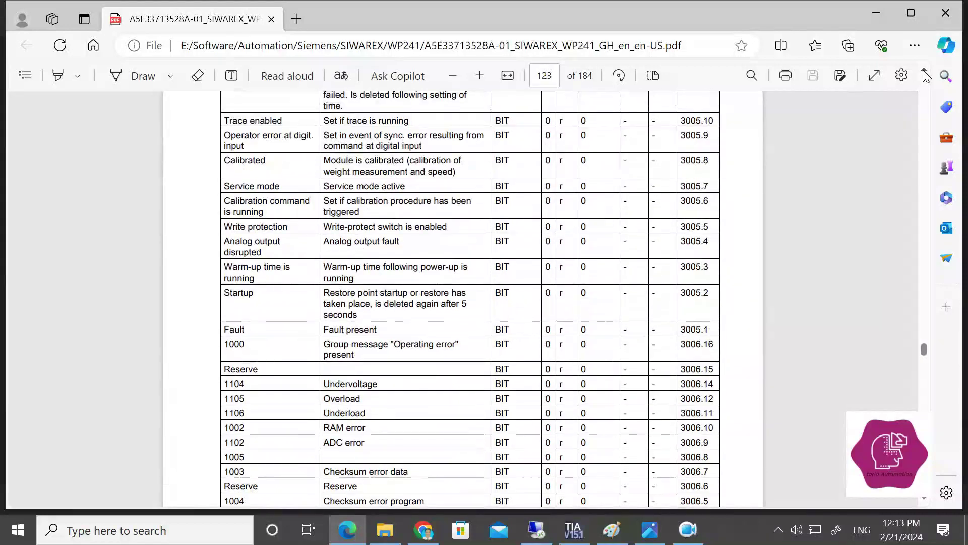
left_click(924, 499)
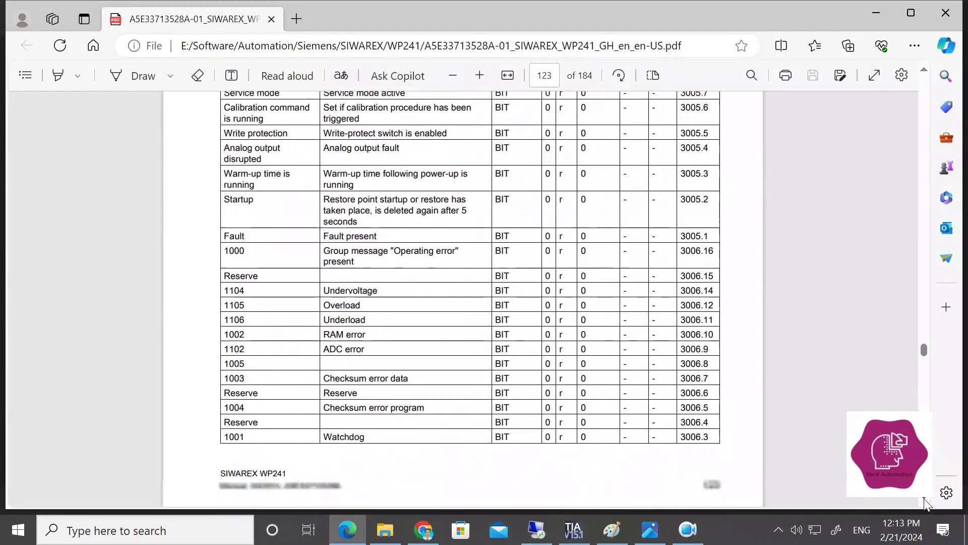
left_click(923, 498)
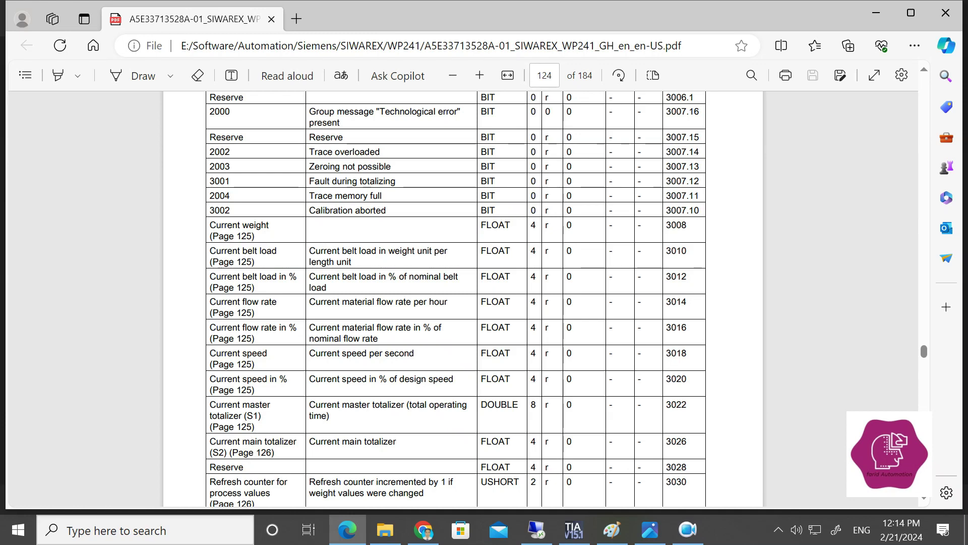
Examine the data type, length and register columns from the Current weight row to the Current main totalizer row.
double_click(547, 225)
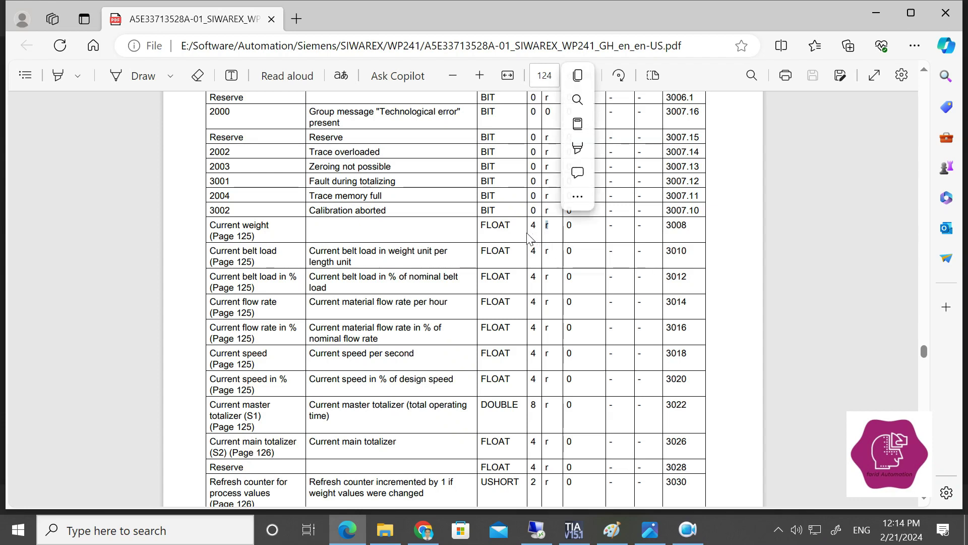
left_click(485, 229)
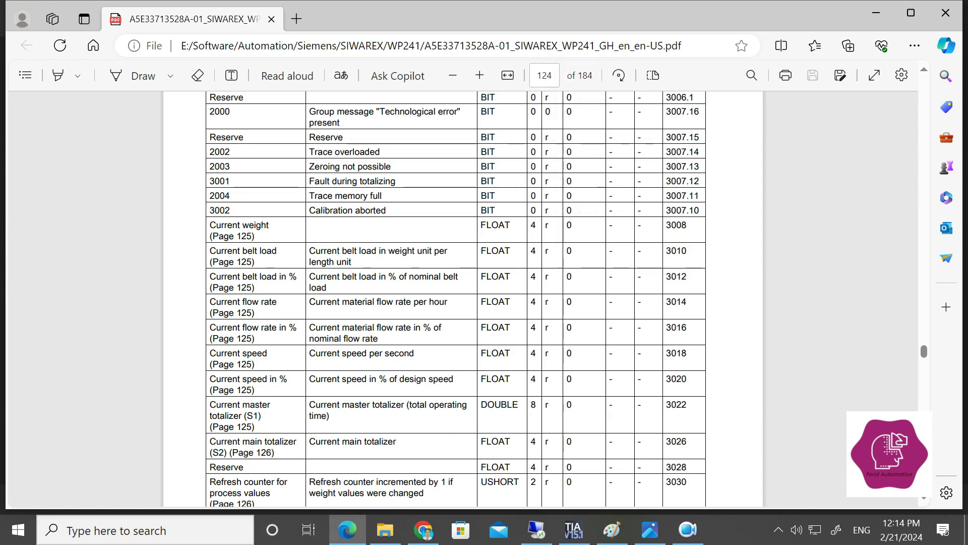
double_click(528, 227)
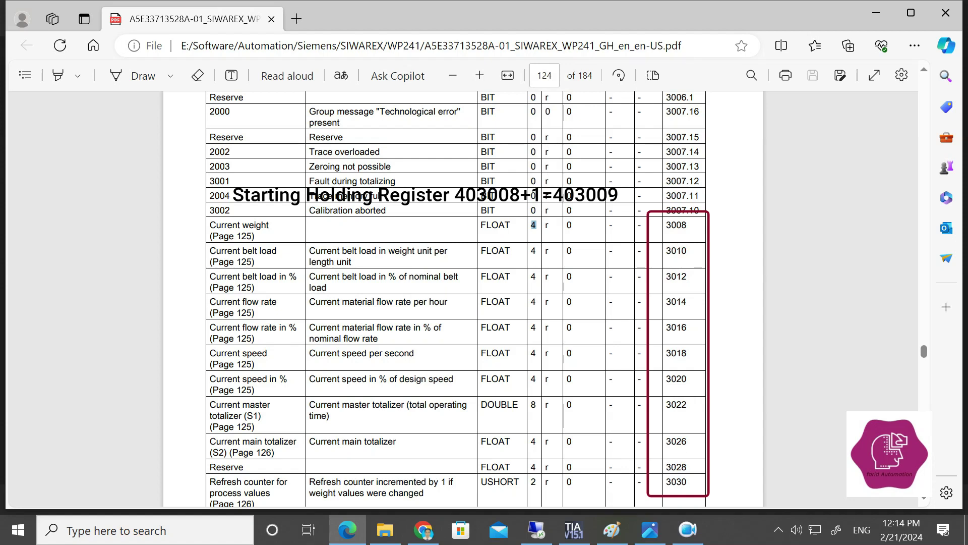
left_click(640, 439)
left_click_drag(688, 441, 541, 447)
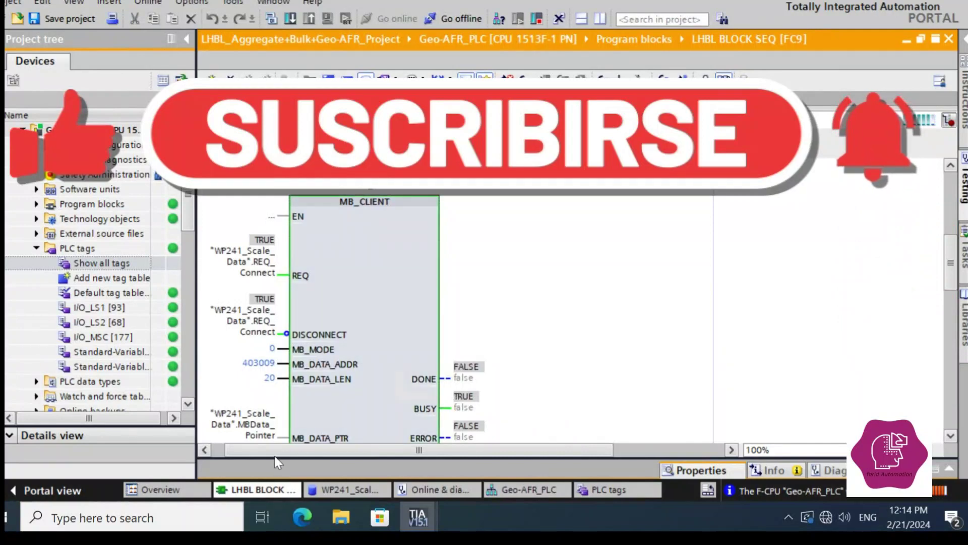
Switch to TIA Portal and examine the existing MB_CLIENT call in Network 11 of the LHBL BLOCK SEQ block.
left_click_drag(274, 450, 263, 441)
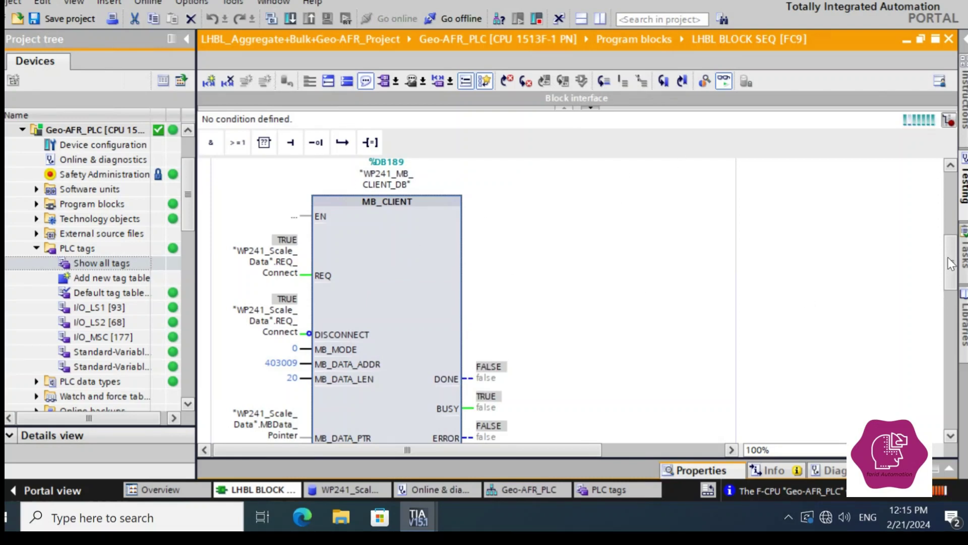
left_click_drag(953, 262, 953, 259)
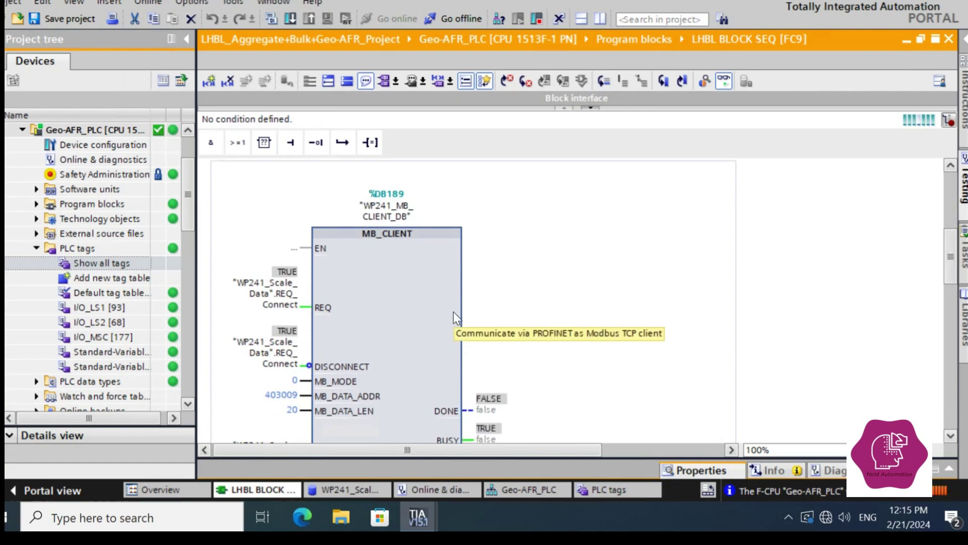
scroll(947, 257, "up", 4)
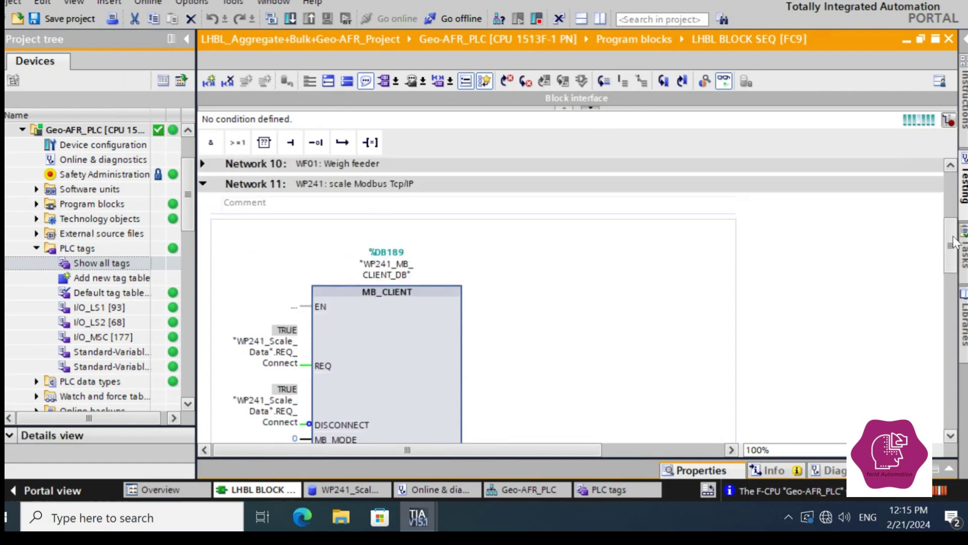
scroll(950, 255, "down", 3)
scroll(950, 250, "up", 3)
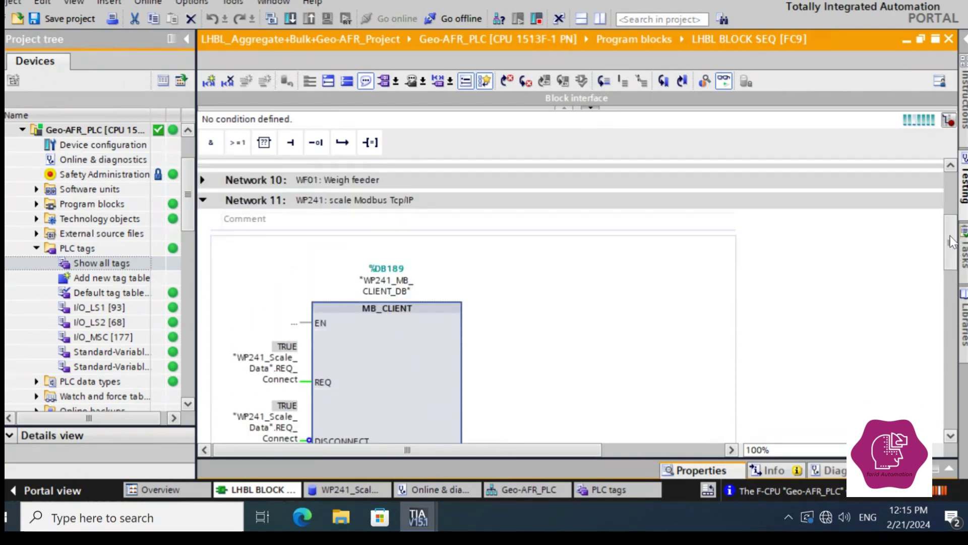
scroll(950, 247, "down", 4)
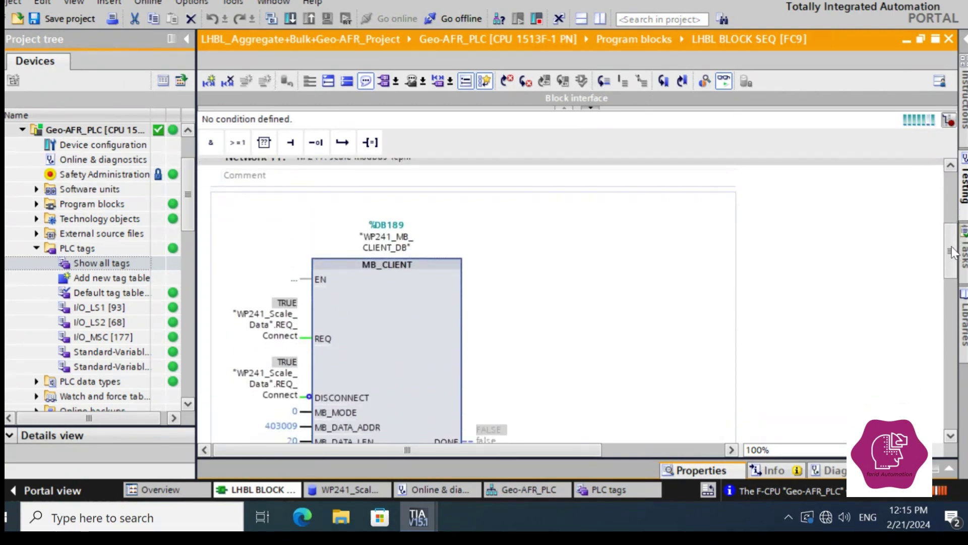
left_click(331, 341)
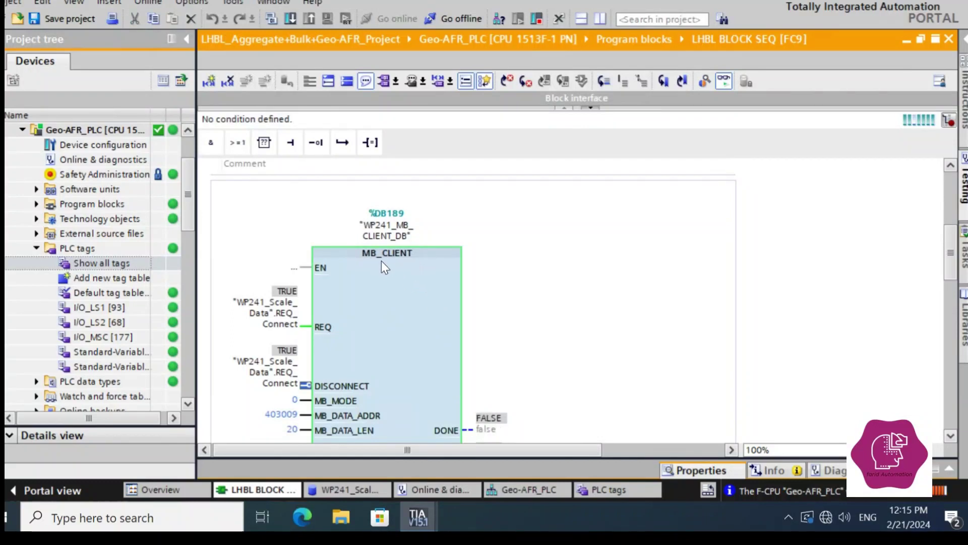
left_click(762, 293)
Search the instructions for "modbus" and expand the MODBUS TCP folder among the other communication instructions.
left_click(964, 104)
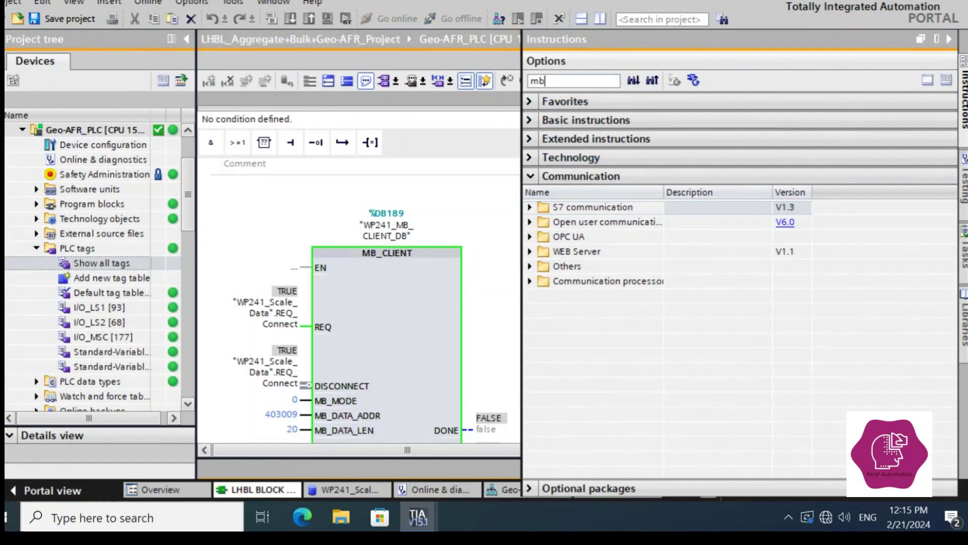
key("BackSpace")
type("odbus")
key("Return")
left_click(544, 280)
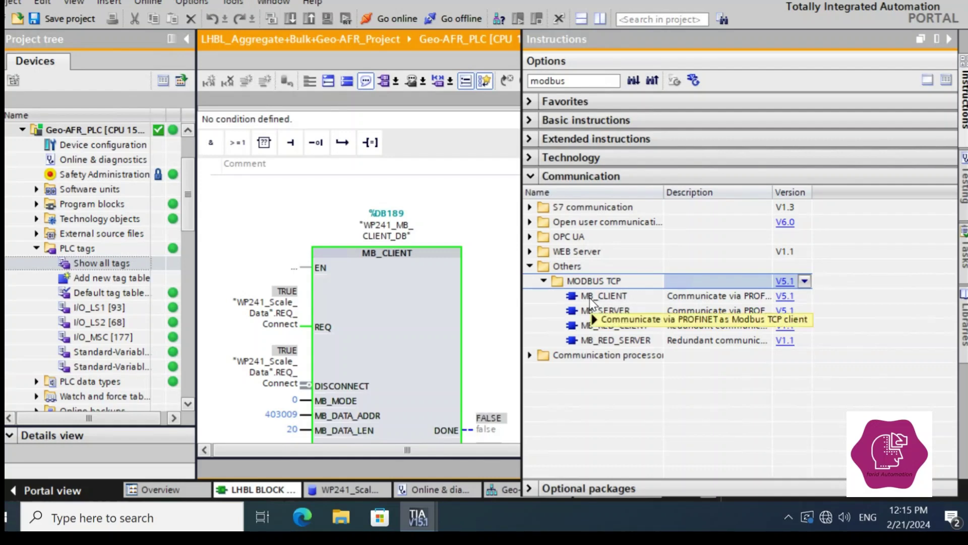
mouse_move(590, 298)
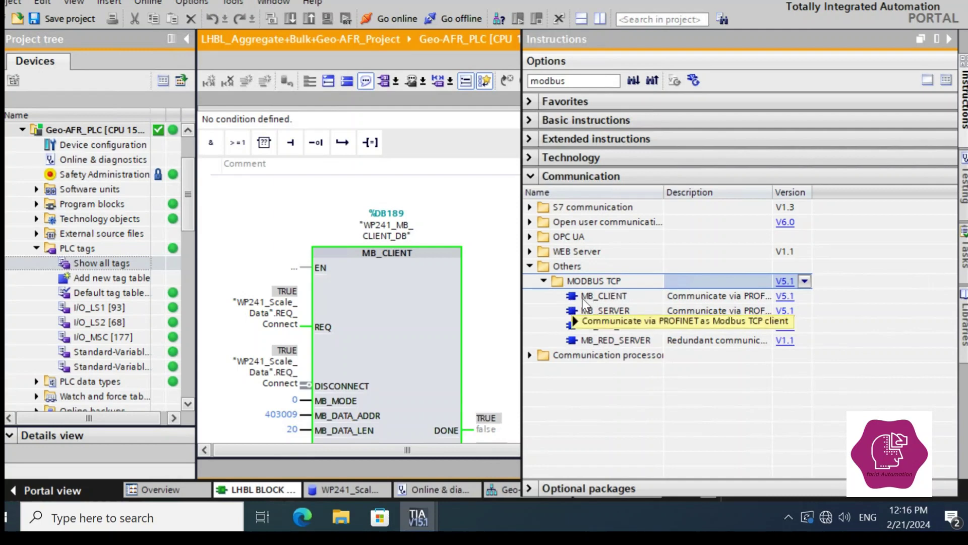
Insert a second MB_CLIENT instruction above the existing one in Network 11, dismissing the call options without assigning an instance data block.
left_click(604, 298)
left_click_drag(603, 298, 419, 188)
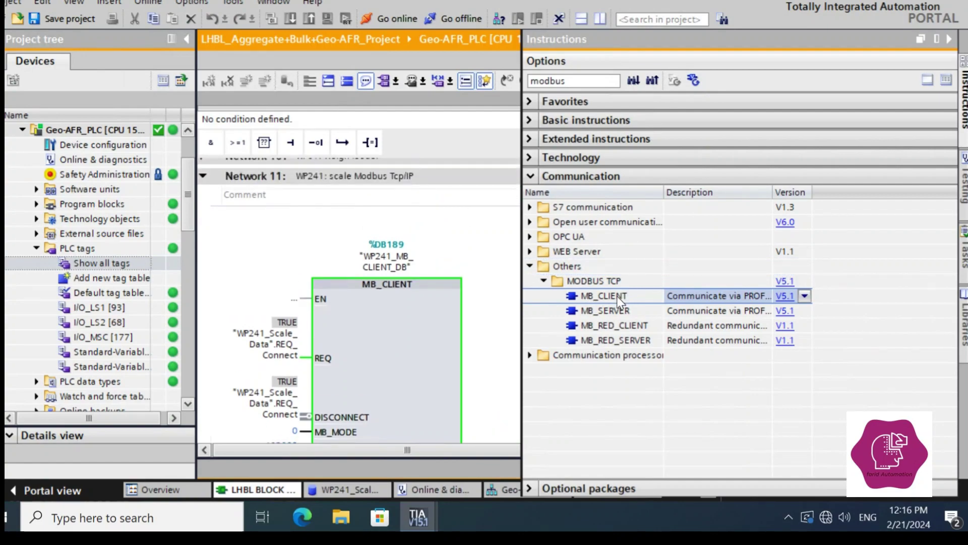
left_click_drag(619, 300, 457, 266)
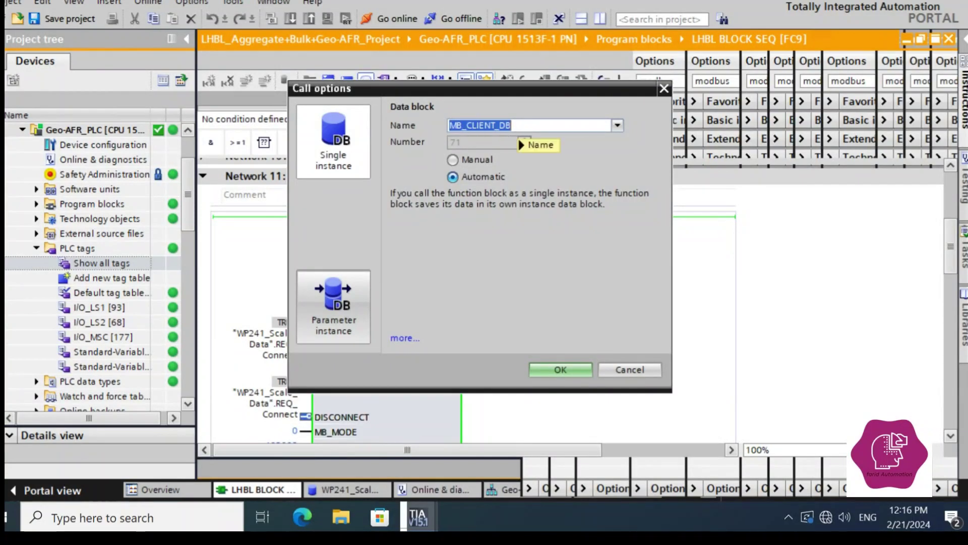
mouse_move(526, 144)
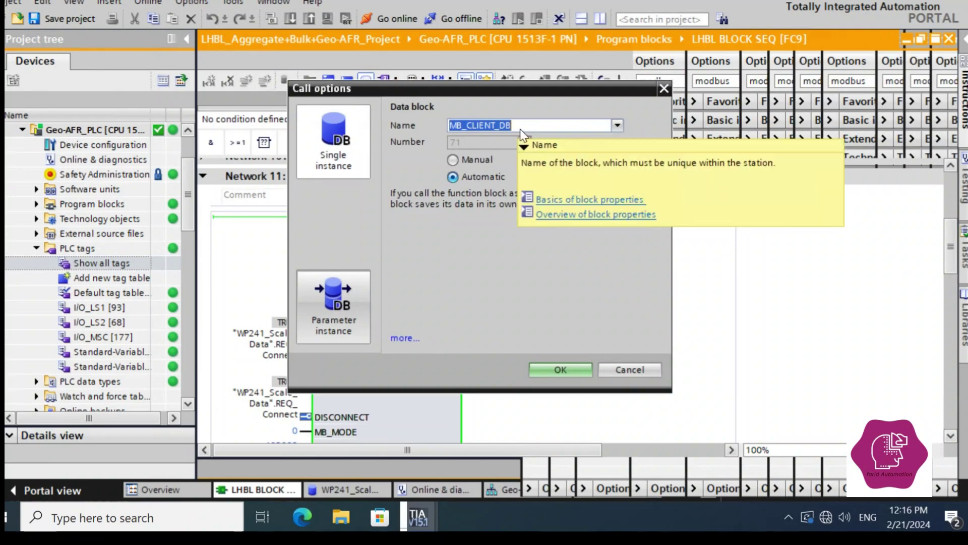
left_click(664, 89)
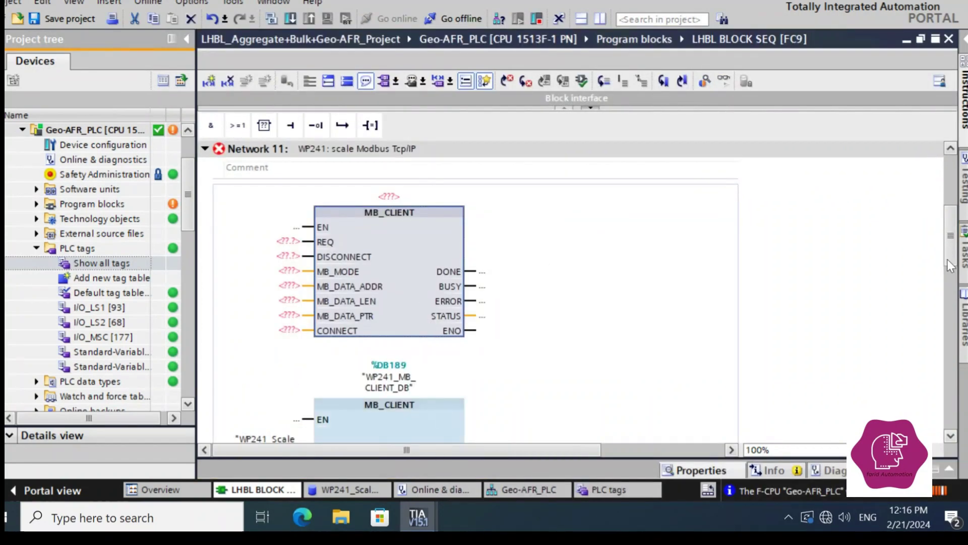
Compare the unassigned parameters of the new MB_CLIENT block with the configured WP241 MB_CLIENT block below it.
left_click_drag(954, 218, 950, 262)
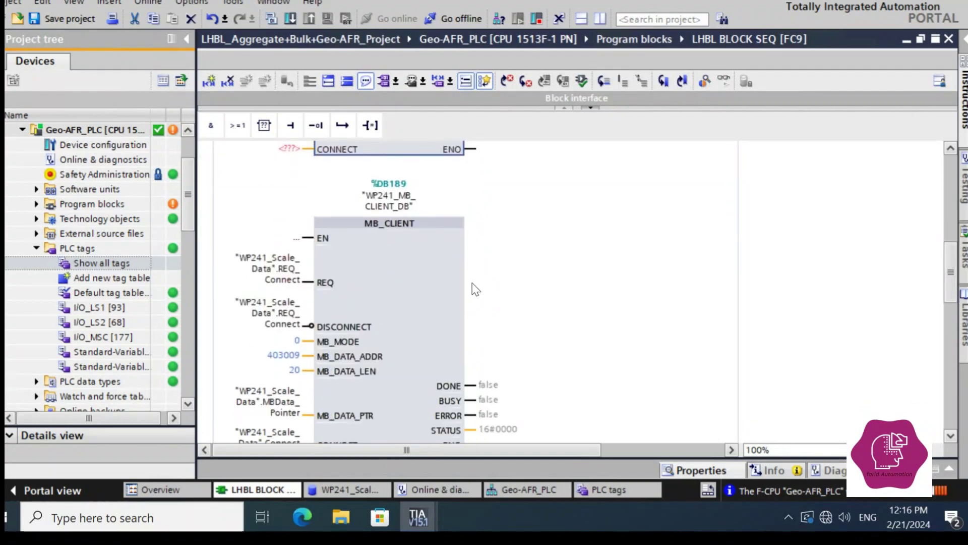
left_click(431, 289)
scroll(954, 151, "up", 5)
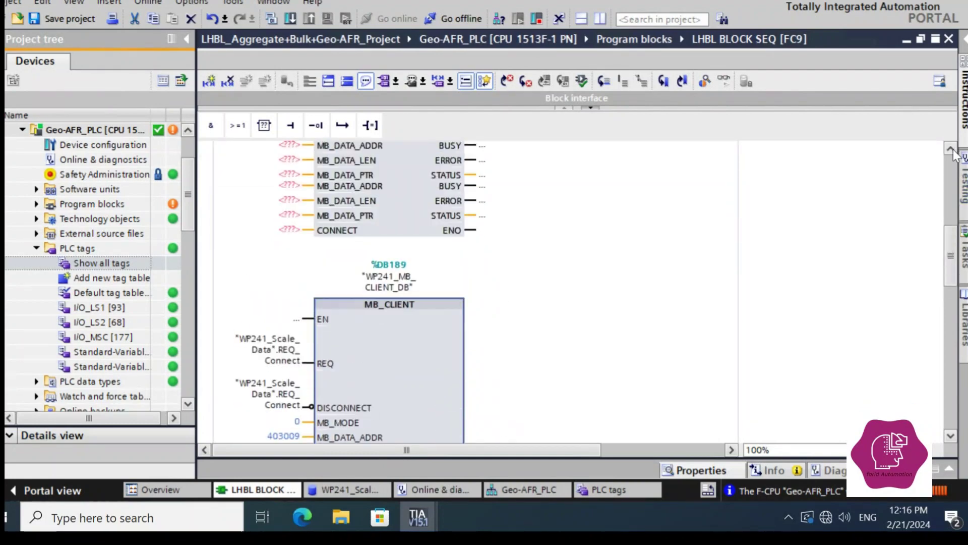
left_click(403, 281)
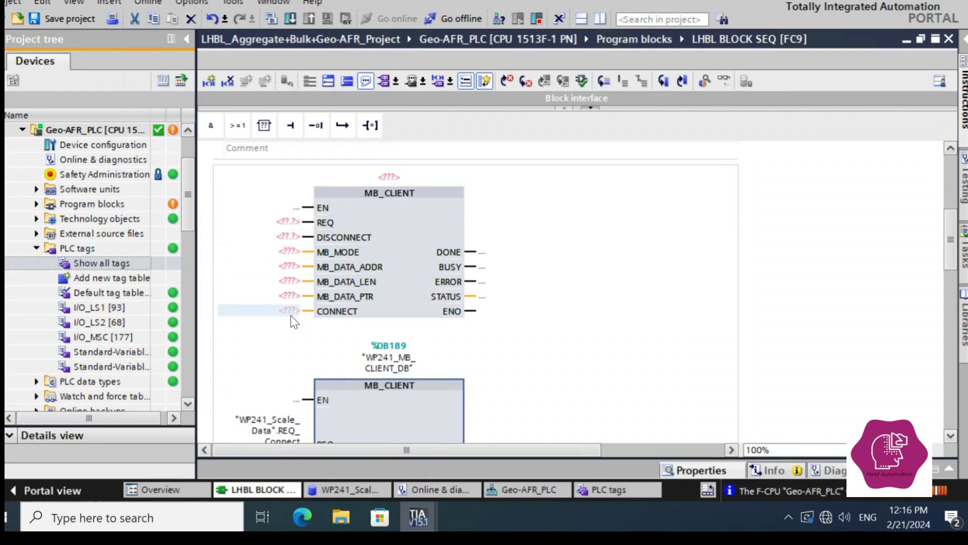
left_click(305, 237)
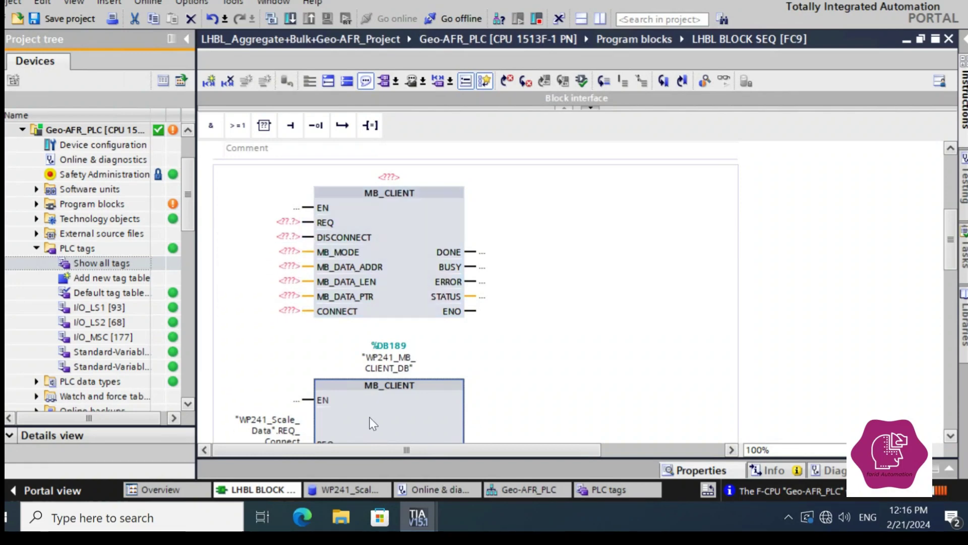
scroll(955, 435, "down", 3)
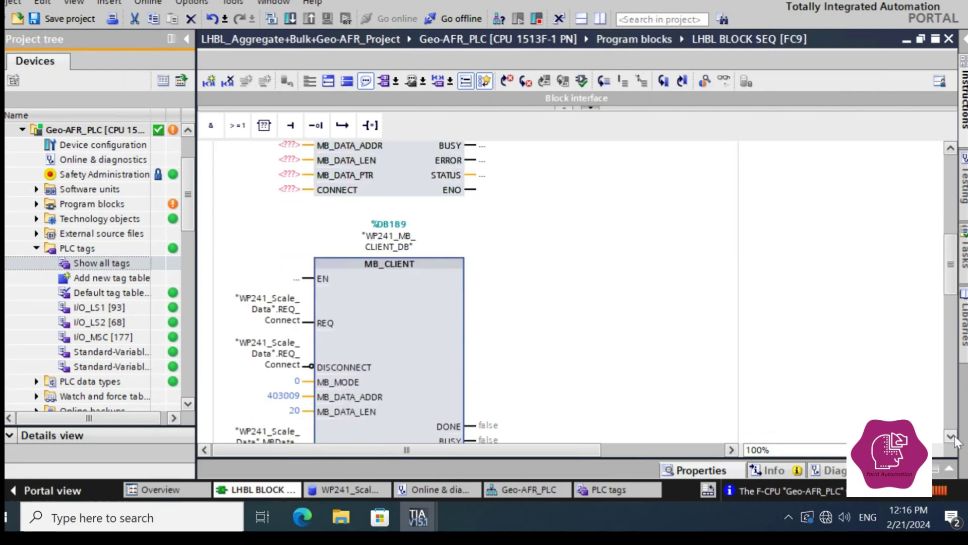
left_click(951, 149)
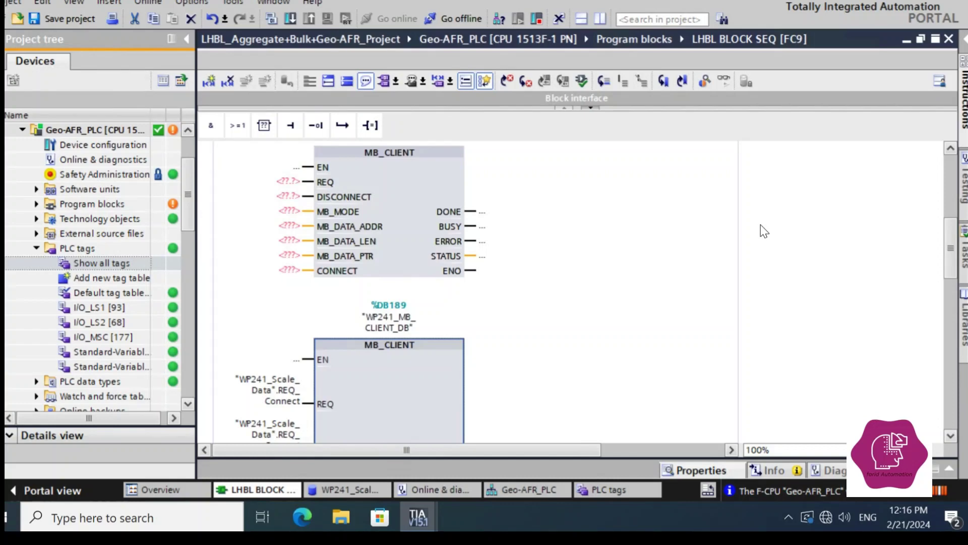
Turn on live monitoring of the LHBL BLOCK SEQ block and examine the REQ input of the WP241 MB_CLIENT call.
key("ctrl+t")
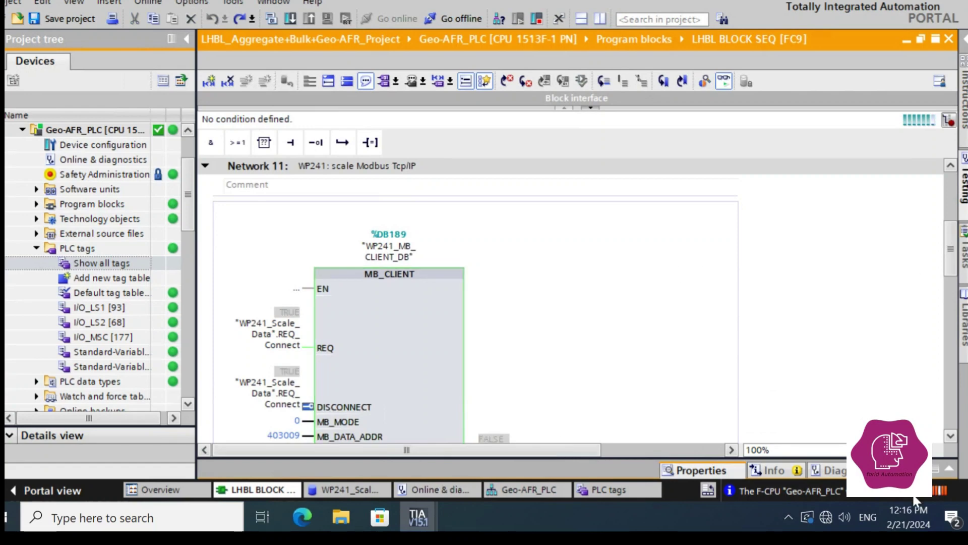
left_click(950, 435)
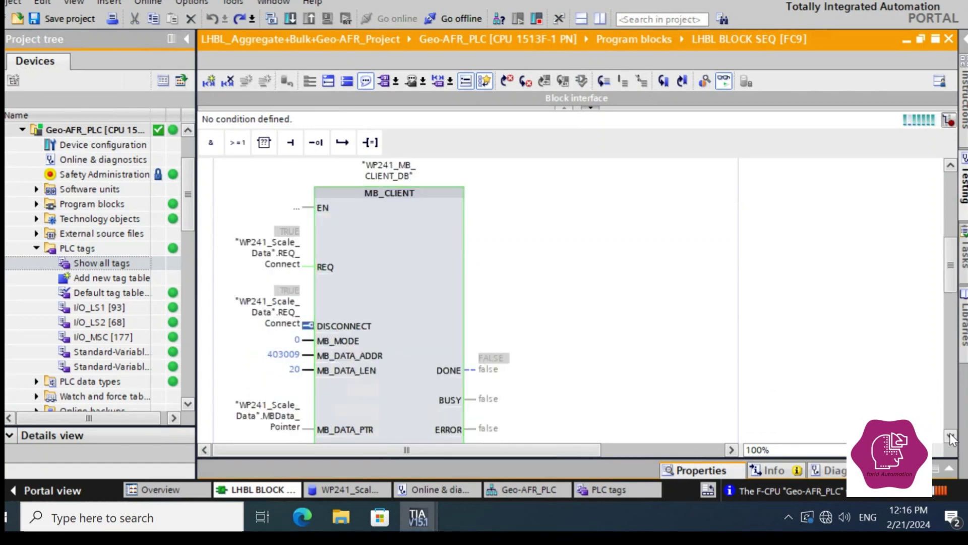
left_click(297, 267)
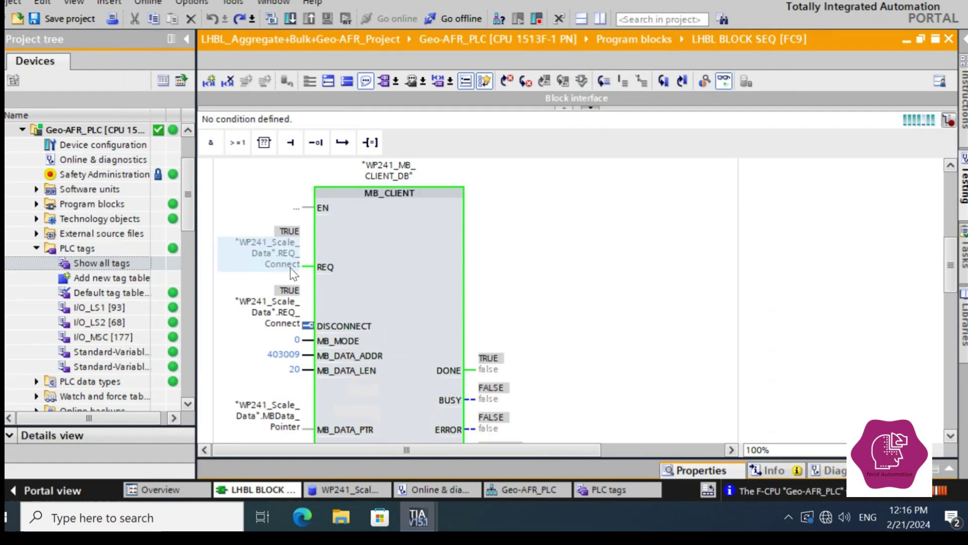
left_click(381, 270)
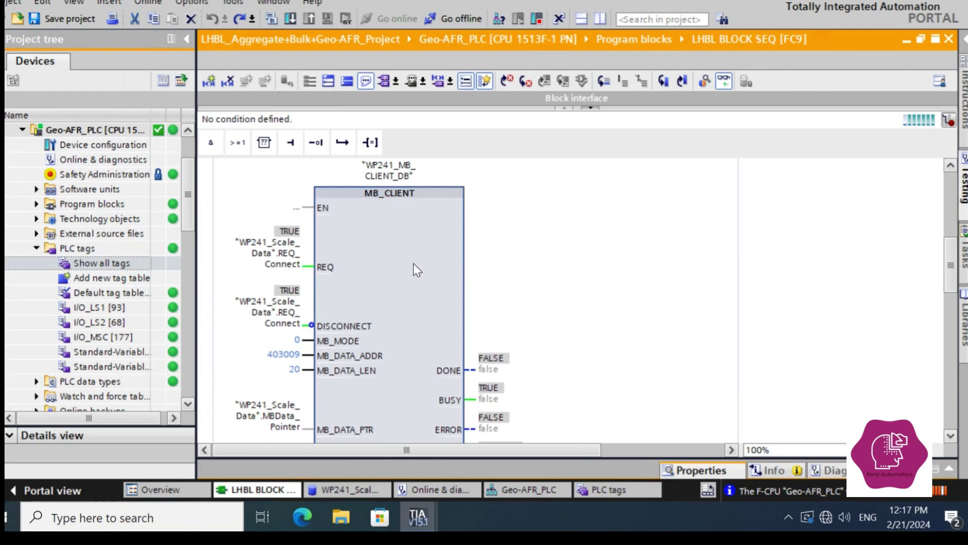
Examine the MB_MODE, MB_DATA_ADDR, MB_DATA_LEN, MB_DATA_PTR and CONNECT parameters of the WP241 MB_CLIENT call.
left_click(290, 341)
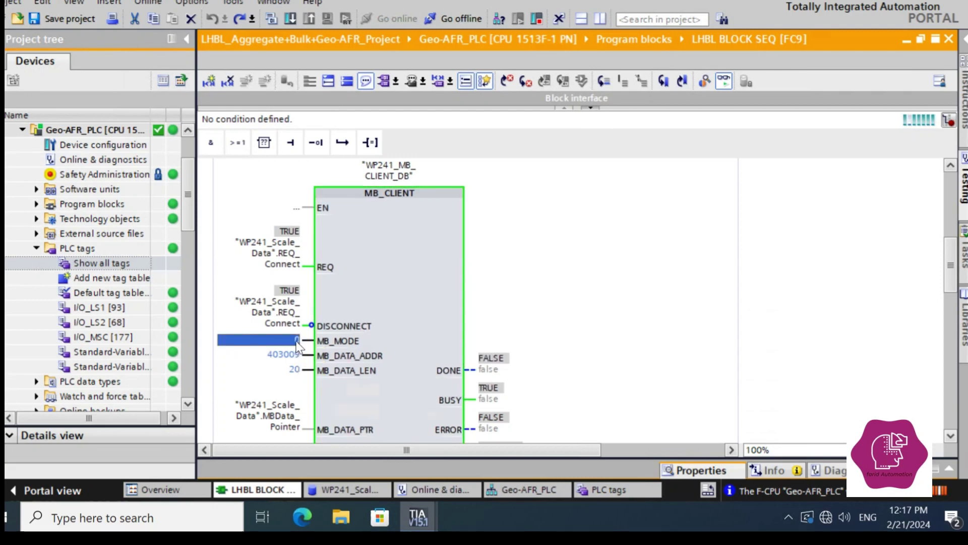
left_click(380, 343)
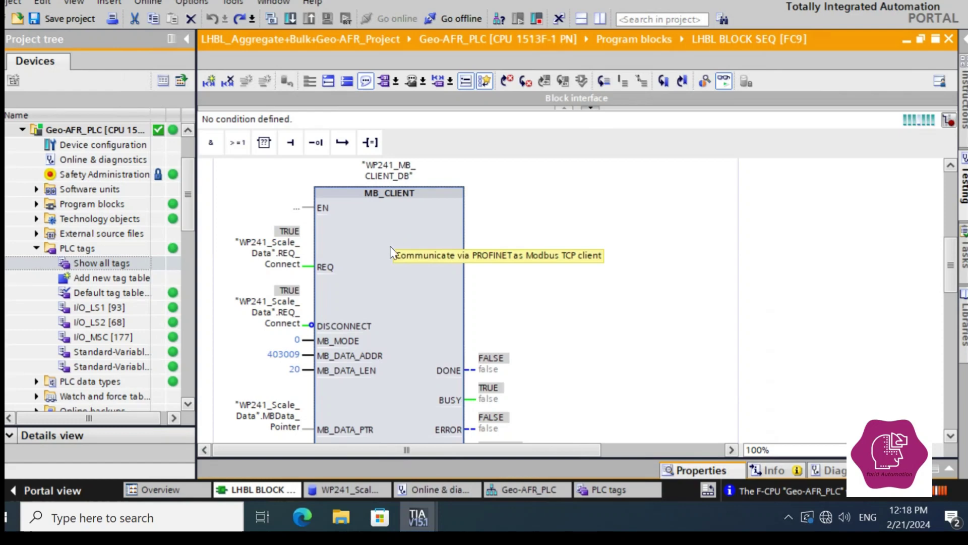
double_click(297, 341)
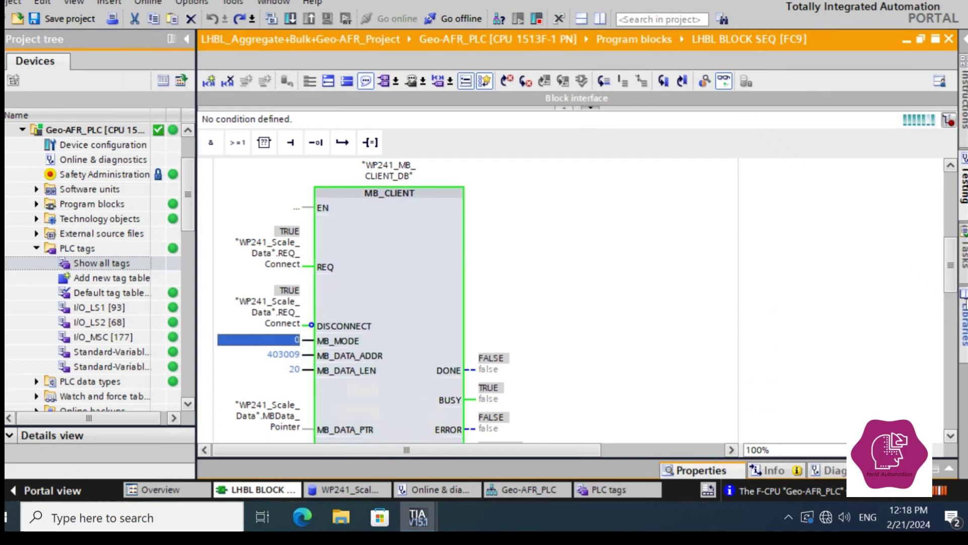
left_click_drag(951, 280, 961, 291)
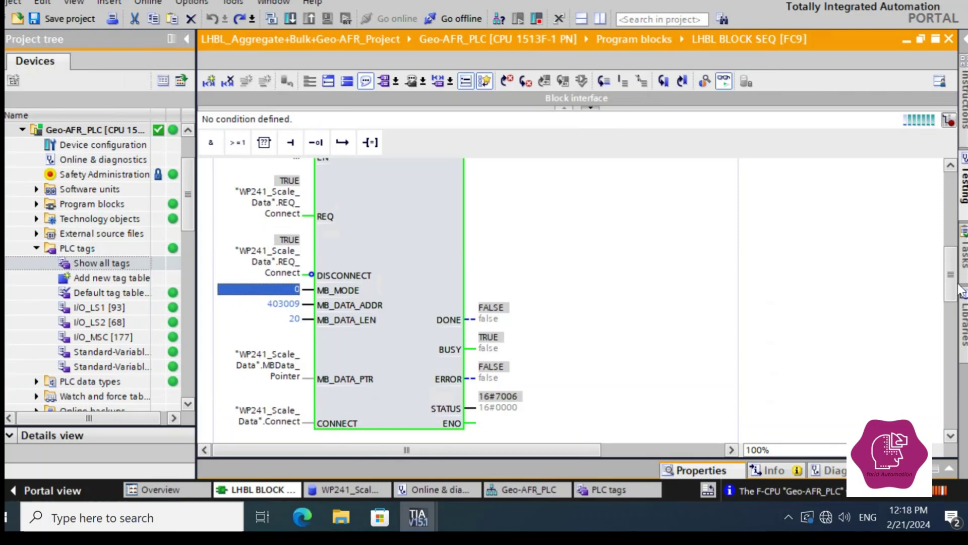
left_click(433, 342)
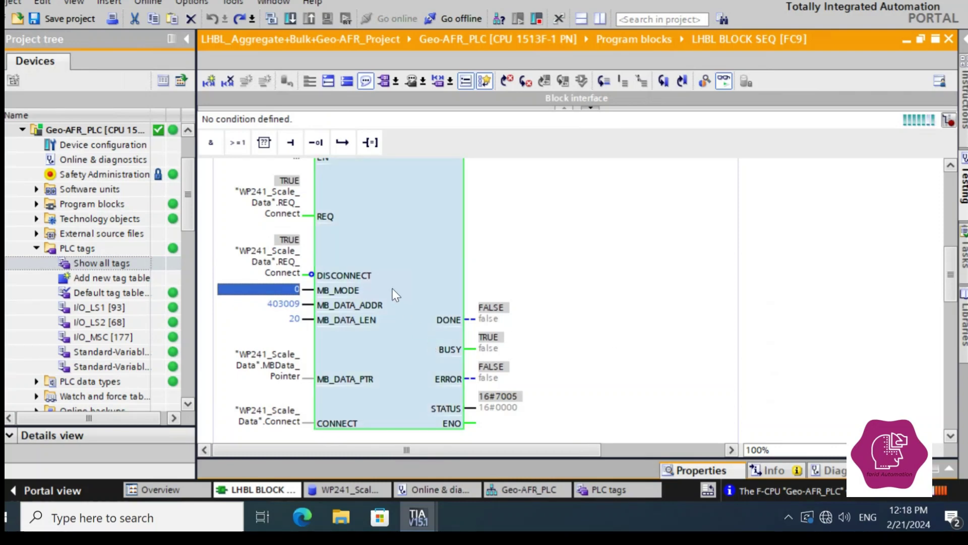
left_click(295, 294)
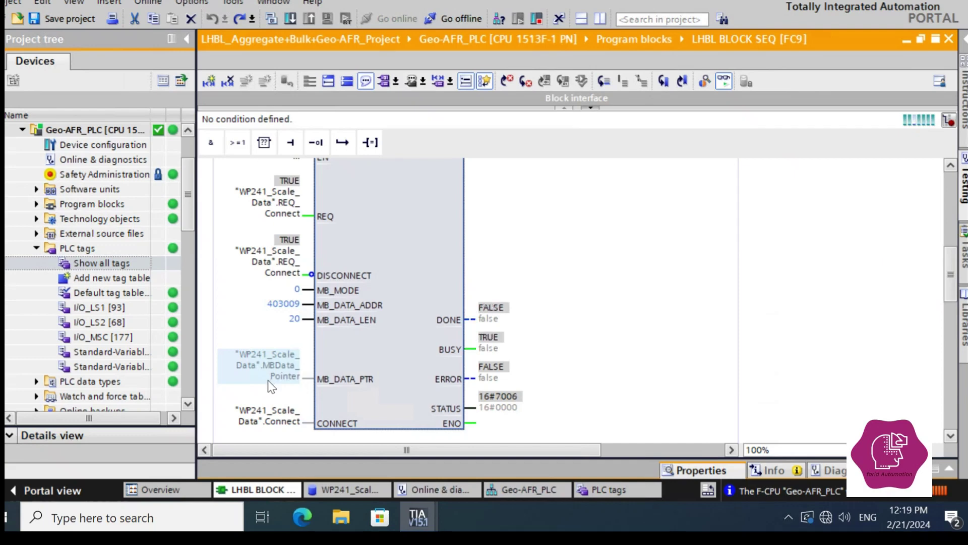
scroll(353, 327, "down", 2)
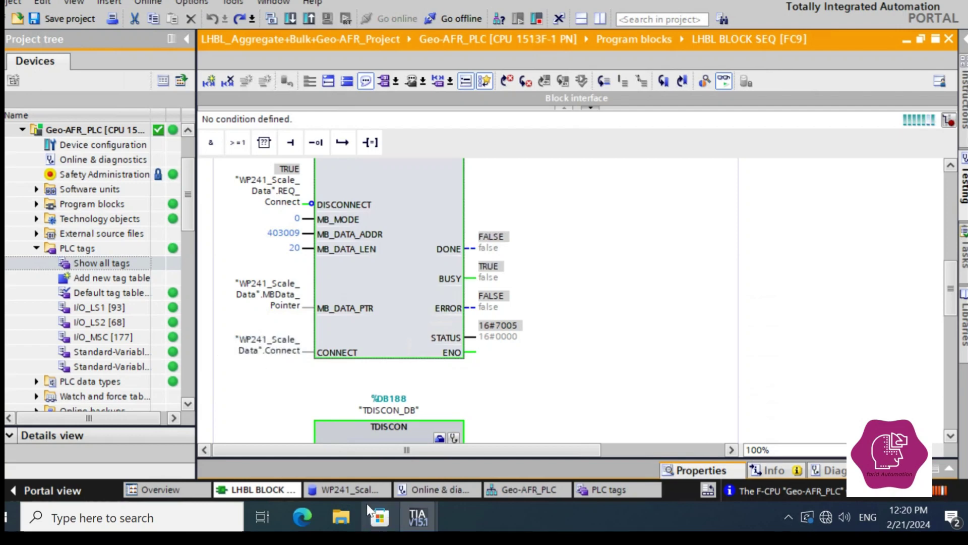
Open the WP241_Scale_Data block, stop its live monitoring, and examine the REQ_Connect and REQ_Discon tags.
left_click(365, 491)
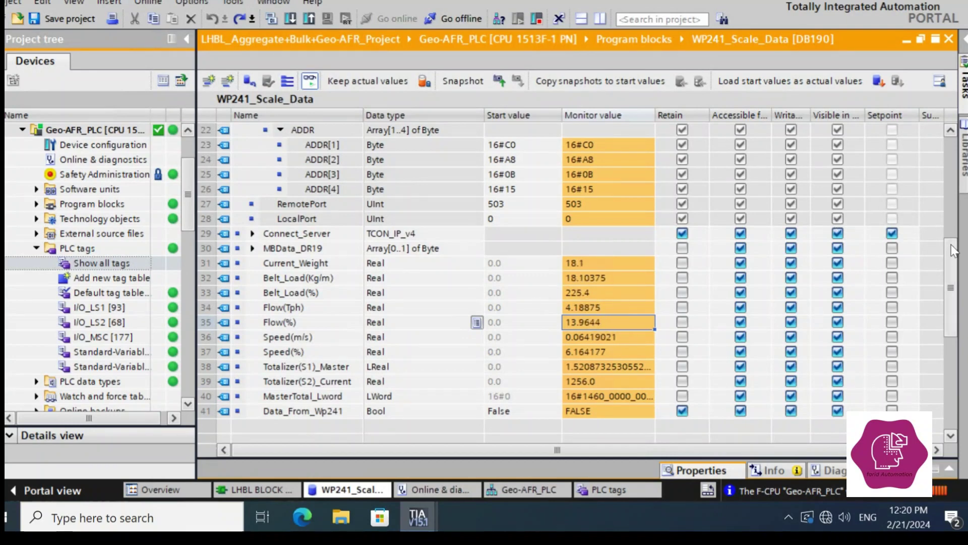
left_click_drag(952, 251, 940, 126)
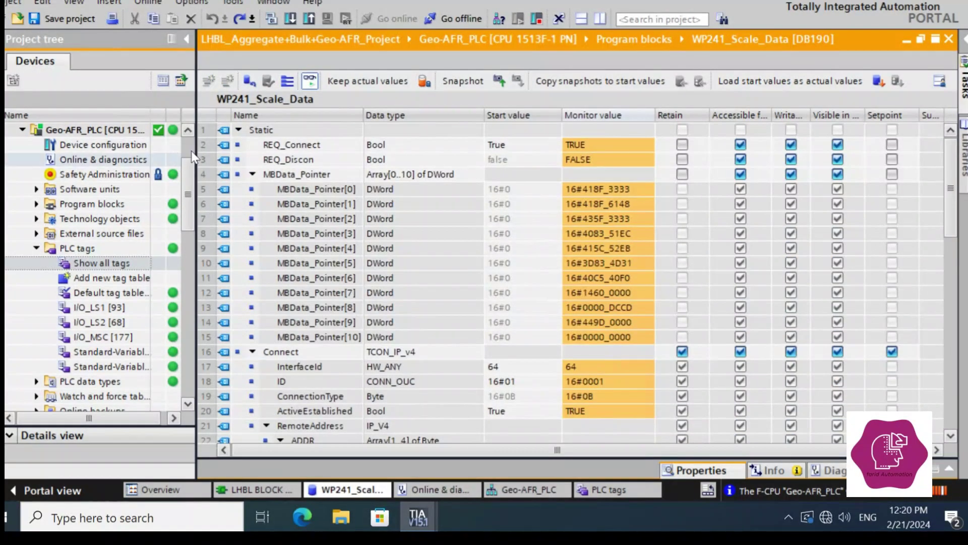
double_click(292, 145)
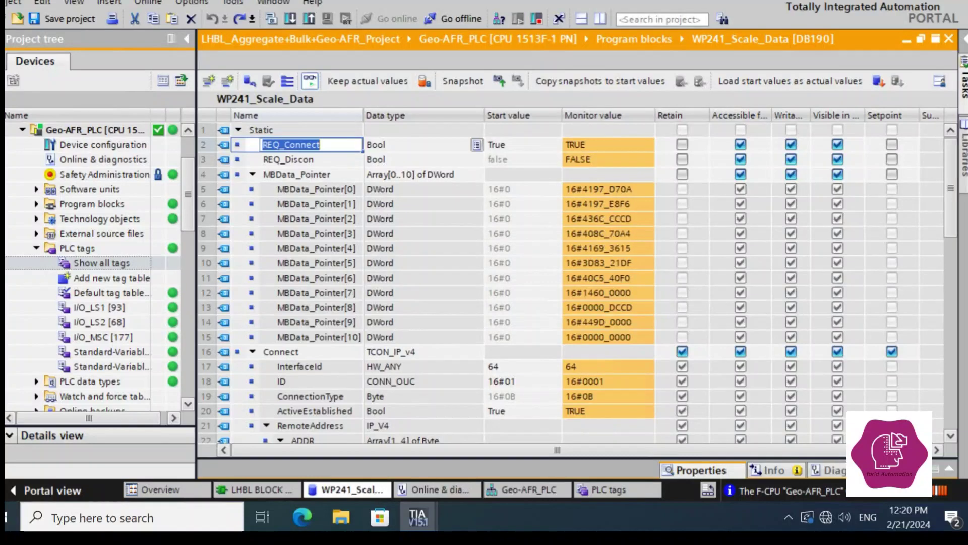
key("End")
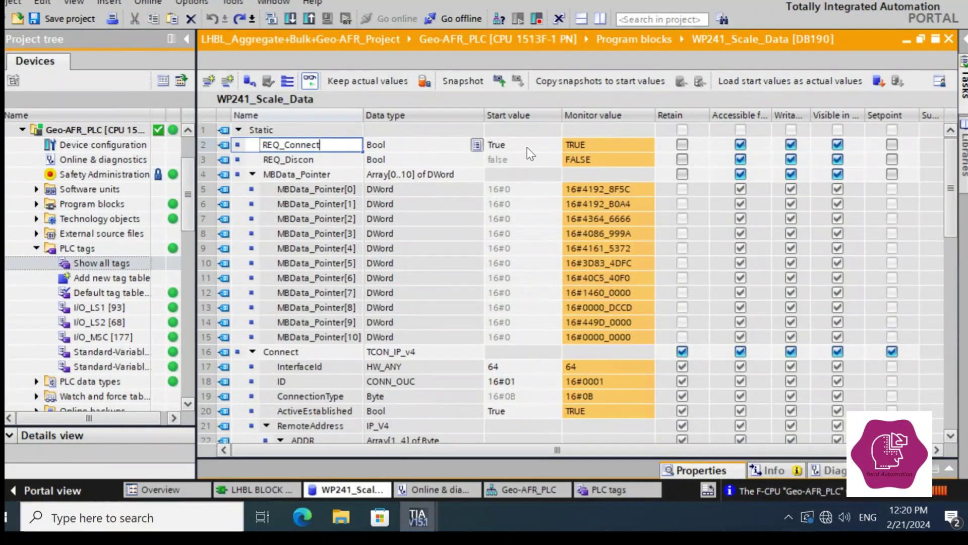
left_click(310, 81)
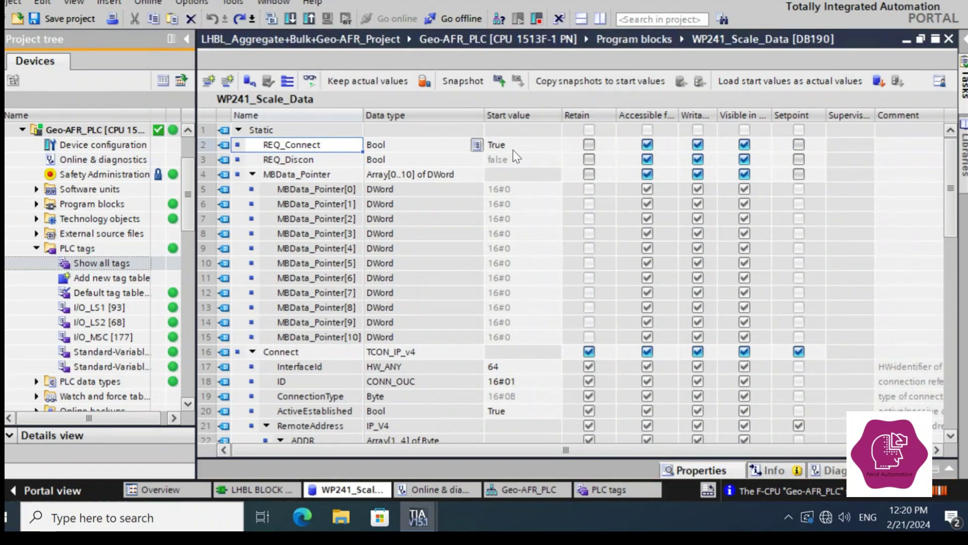
left_click(298, 159)
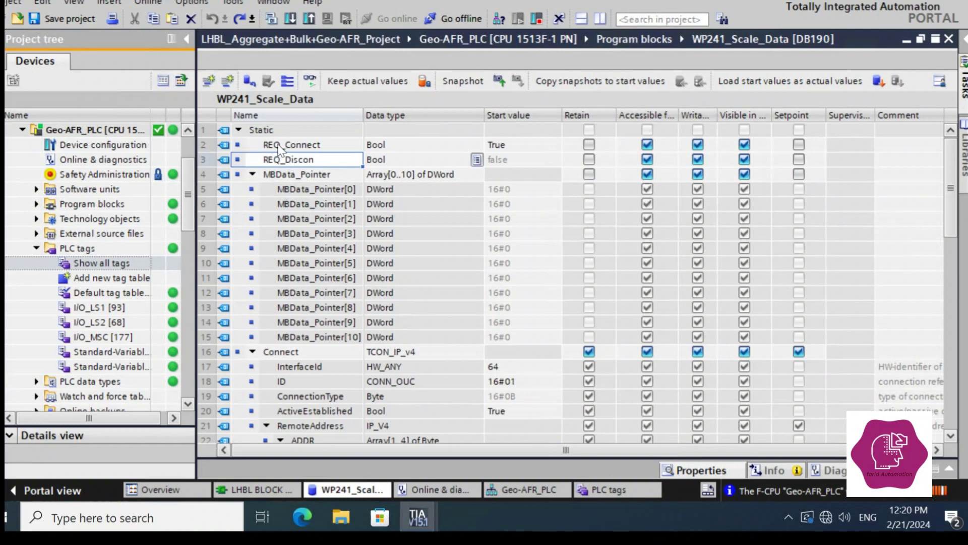
left_click(297, 145)
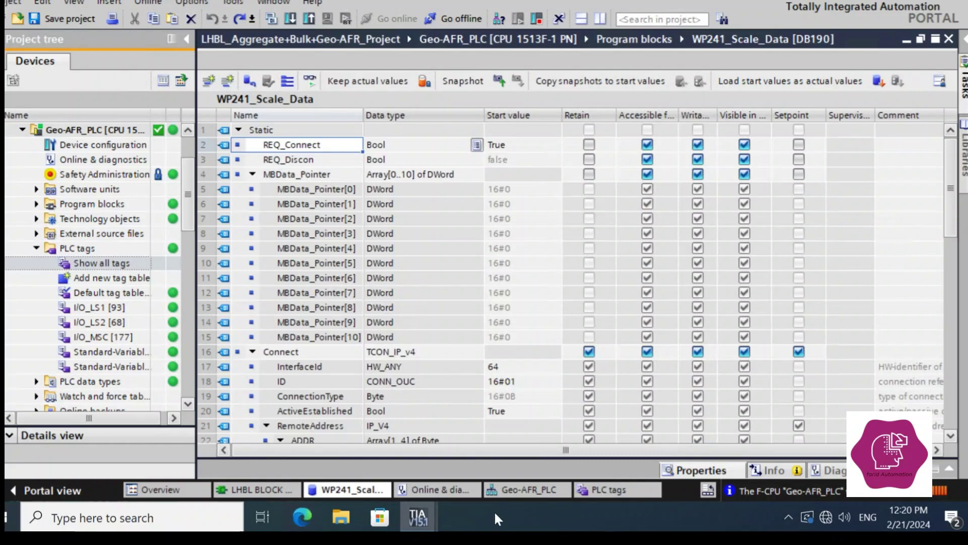
Check the negated DISCONNECT input of MB_CLIENT against the data block and locate the MBData_Pointer array in WP241_Scale_Data.
left_click(267, 490)
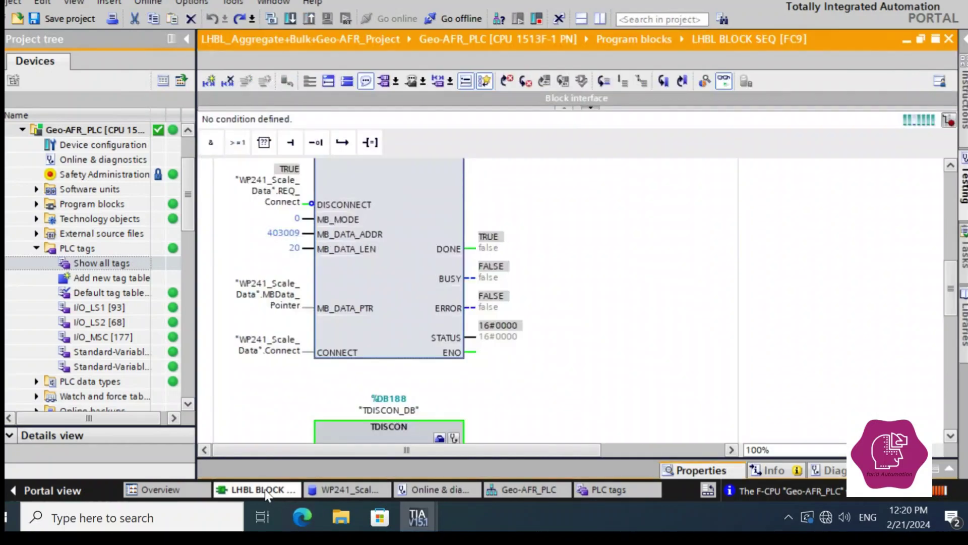
left_click_drag(279, 204, 310, 203)
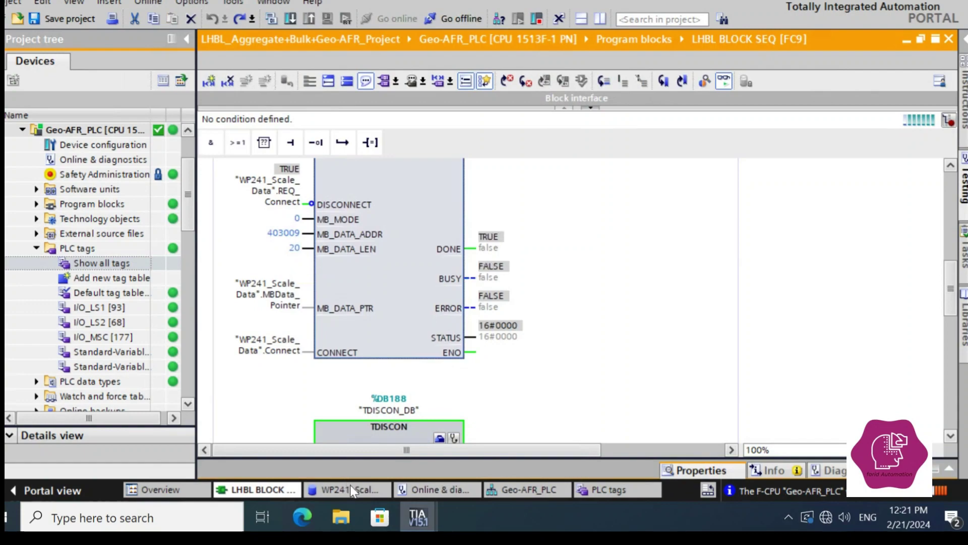
left_click(350, 486)
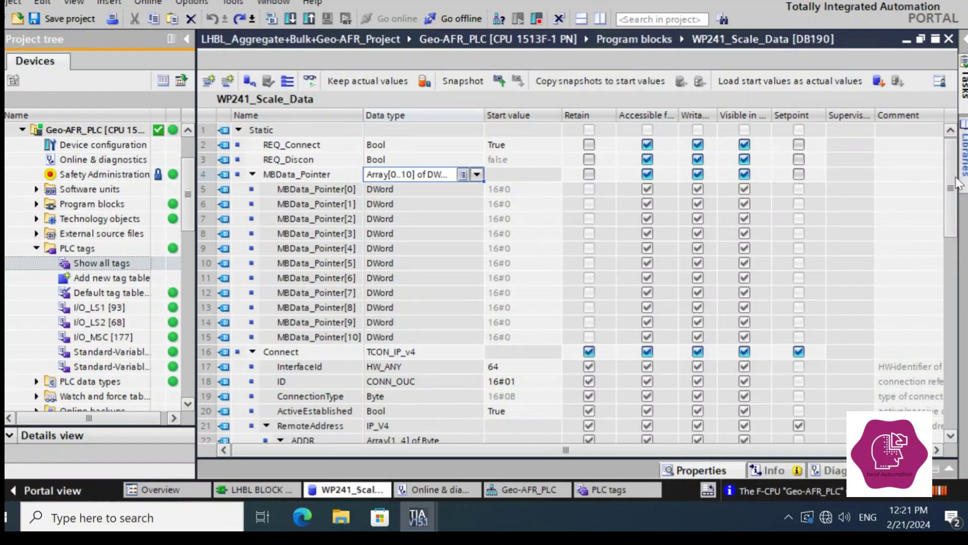
left_click_drag(955, 180, 955, 188)
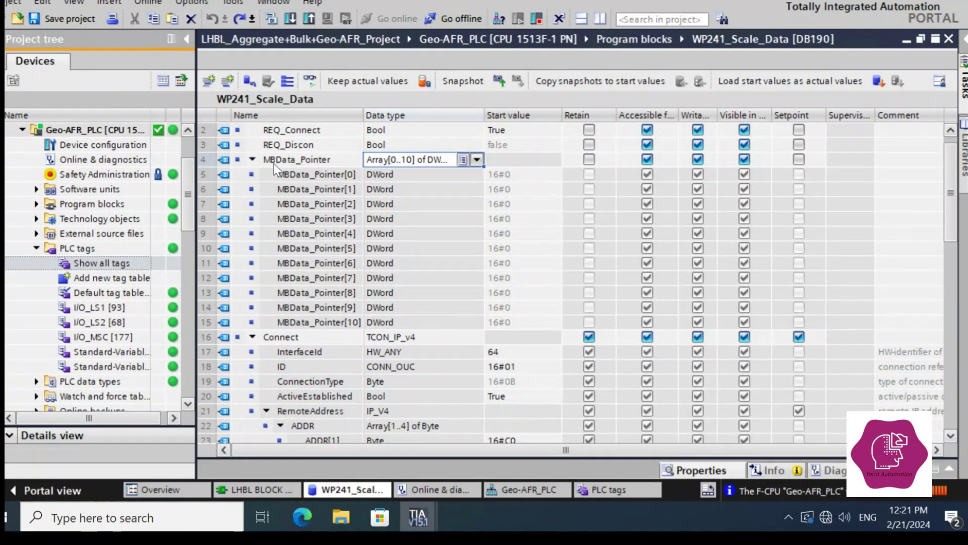
left_click_drag(295, 159, 271, 172)
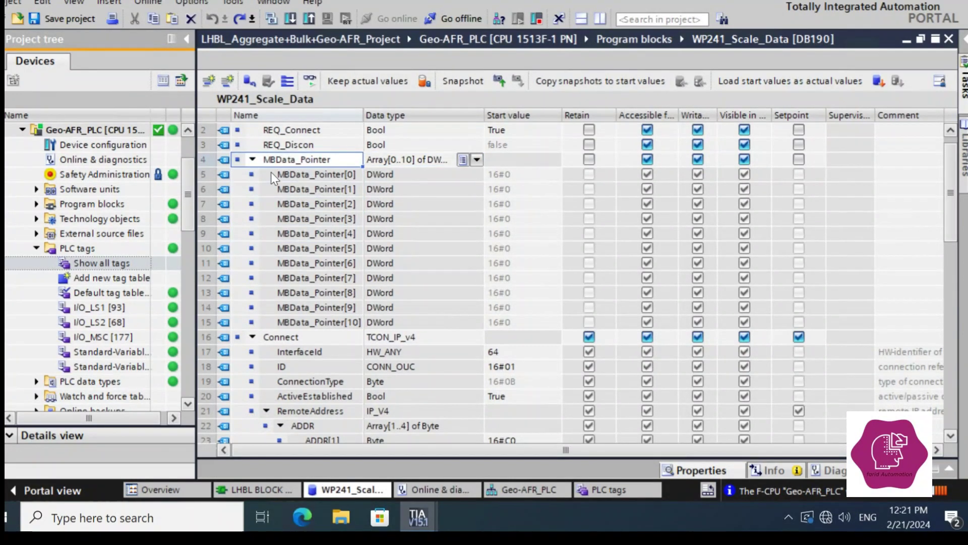
Float the WP241_Scale_Data editor, narrow it to fit beside the MB_CLIENT call, and collapse the MBData_Pointer array.
left_click(921, 39)
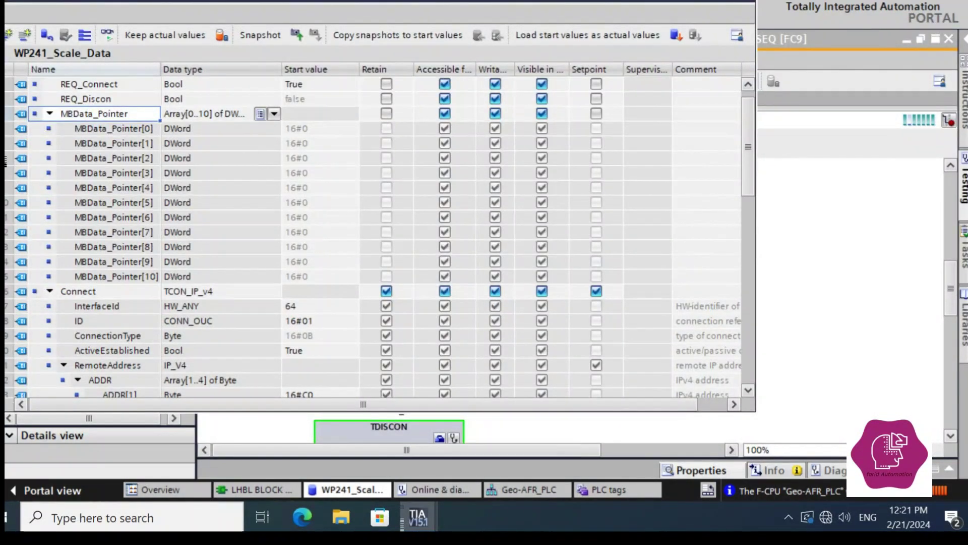
left_click_drag(7, 158, 435, 171)
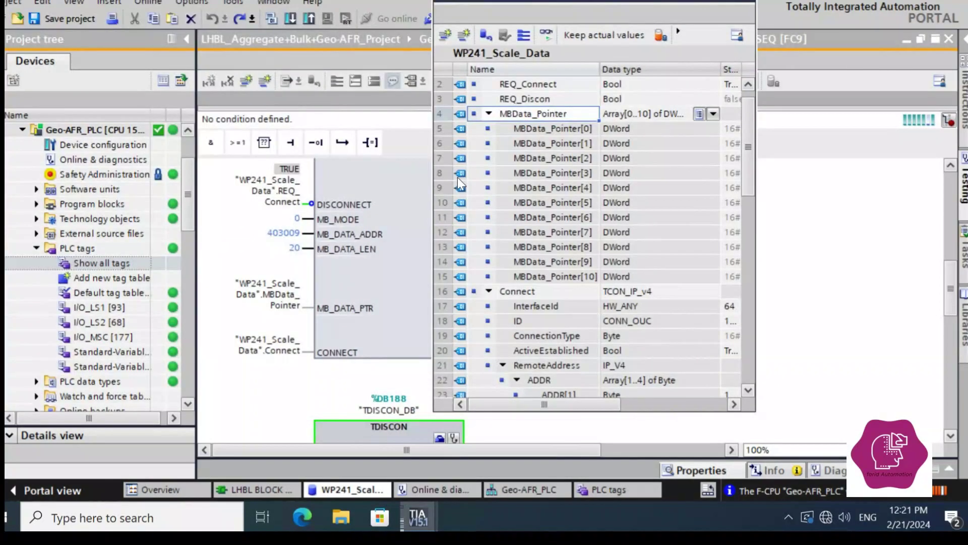
left_click_drag(529, 115, 554, 114)
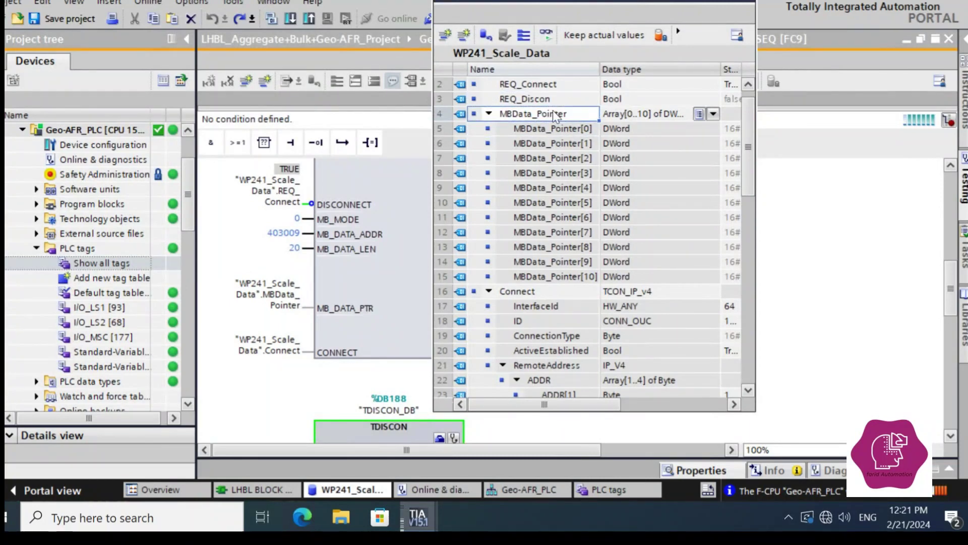
left_click(489, 114)
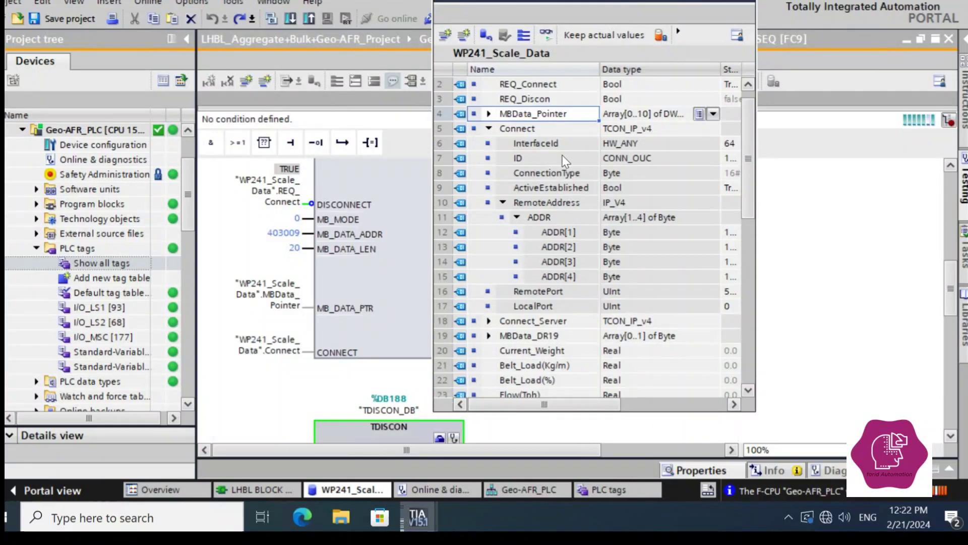
Maximize the WP241_Scale_Data editor and inspect the TCON_IP_v4 data type of the Connect structure.
double_click(723, 2)
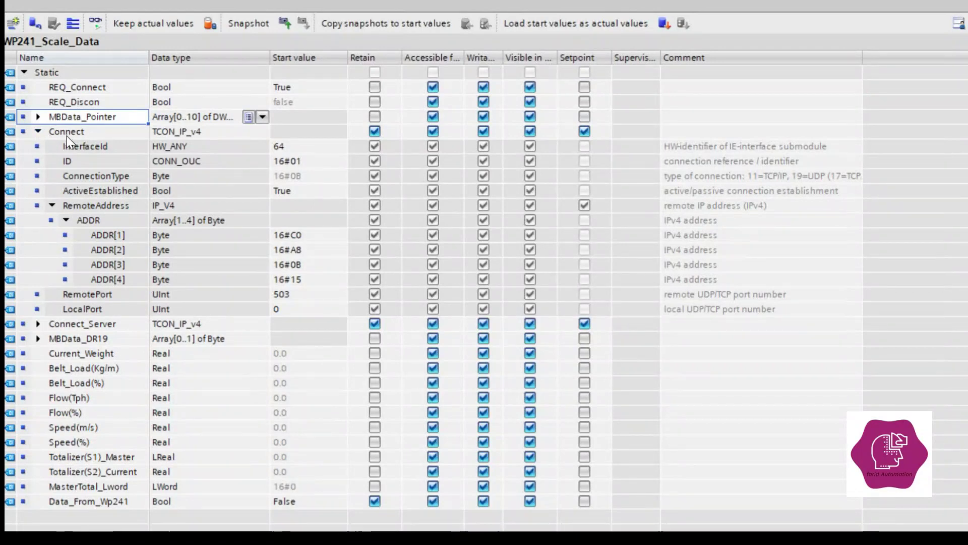
left_click(75, 132)
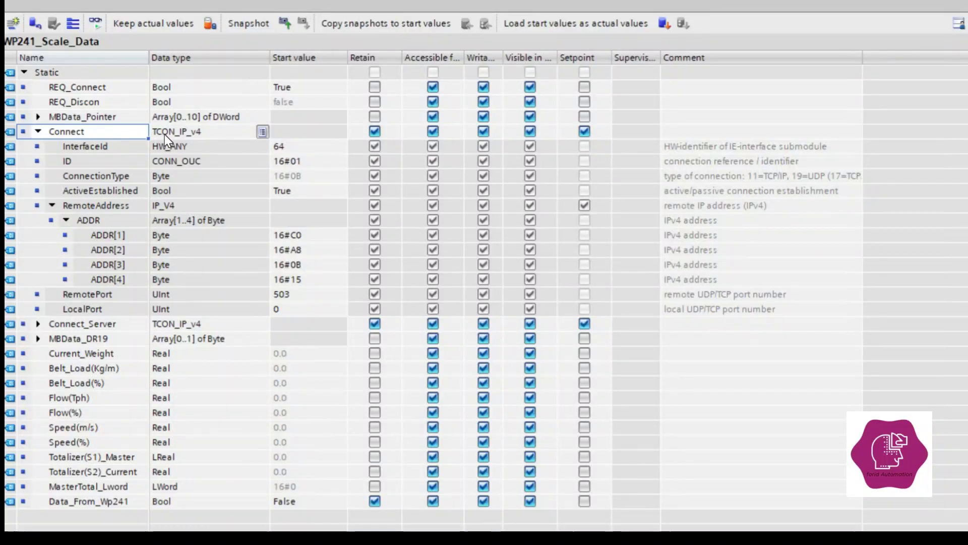
left_click(204, 132)
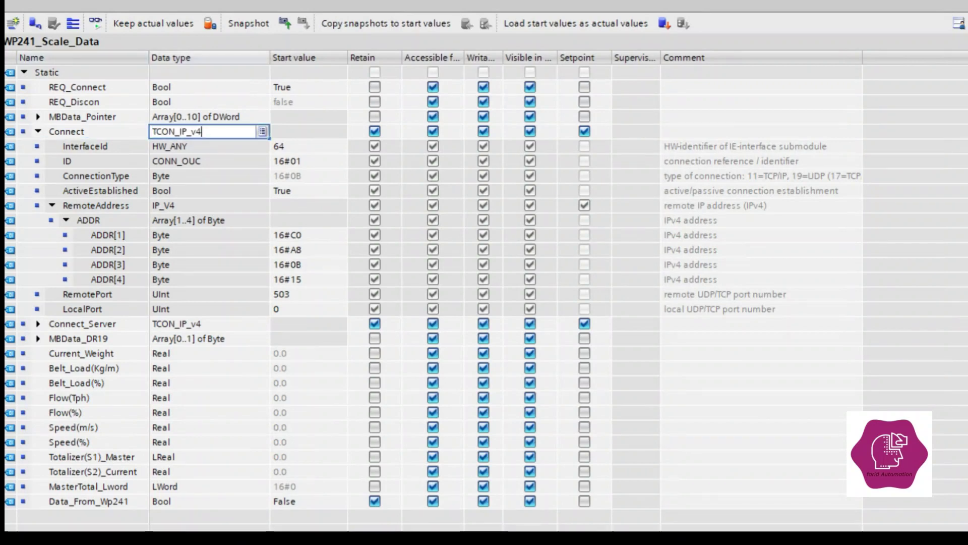
double_click(202, 132)
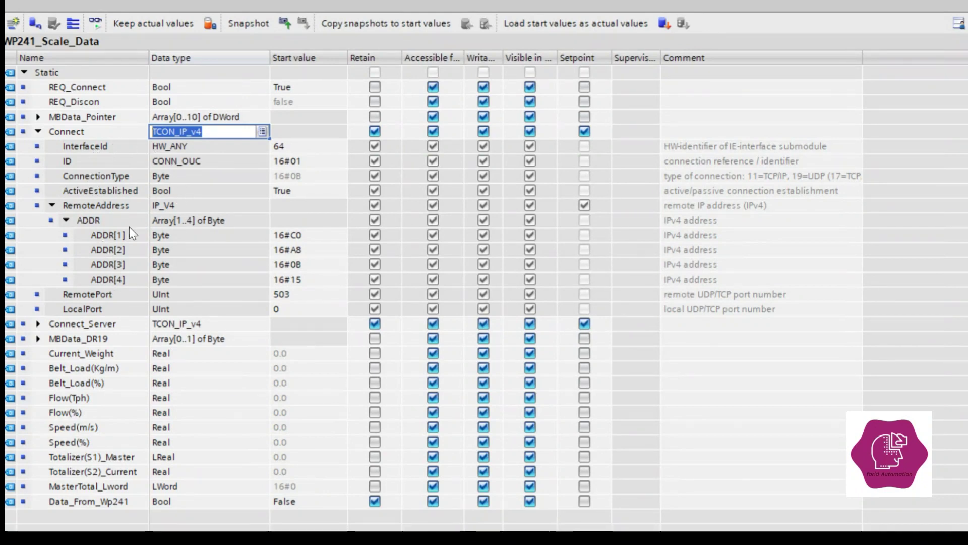
Examine the InterfaceId, ID and ConnectionType members of the Connect structure, including the data type and start value of InterfaceId.
left_click(81, 146)
left_click(219, 150)
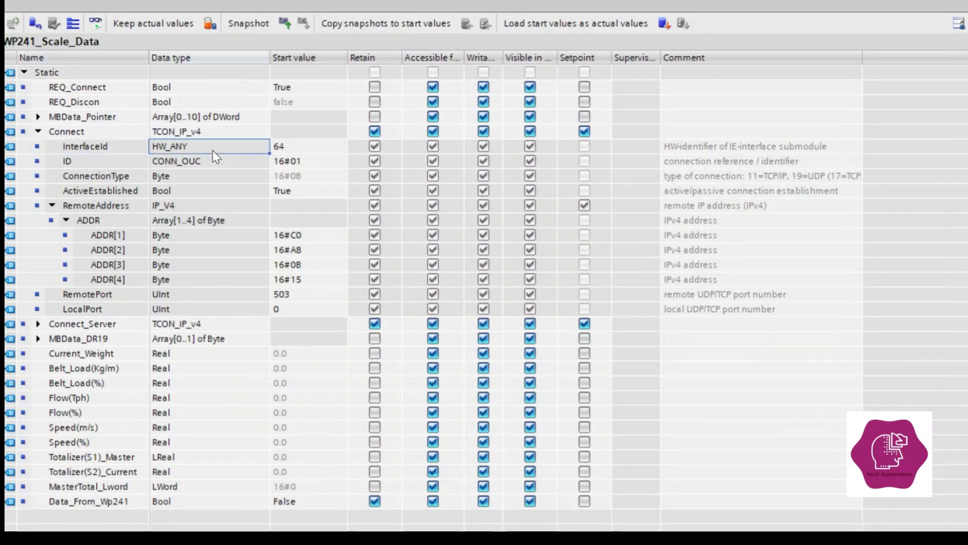
left_click(72, 162)
left_click(105, 175)
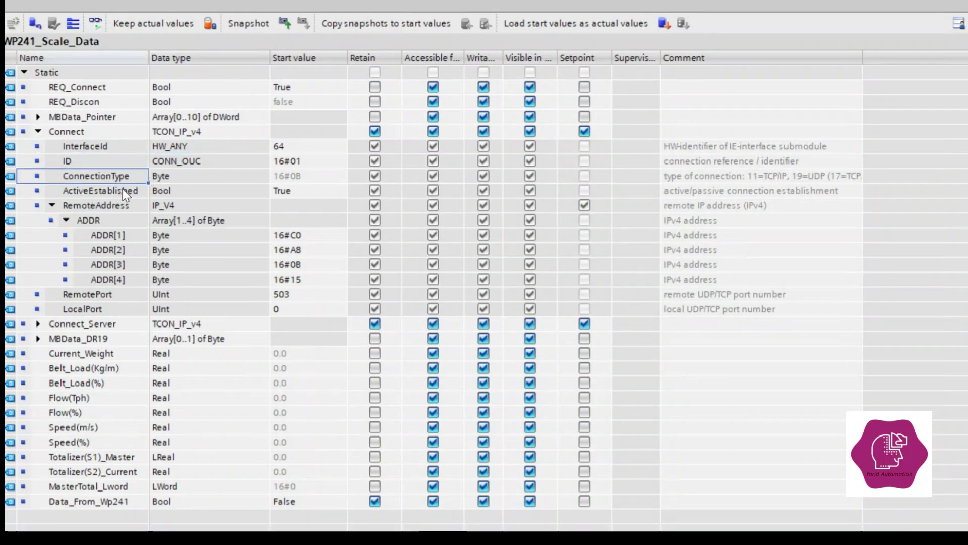
left_click(96, 146)
left_click(185, 147)
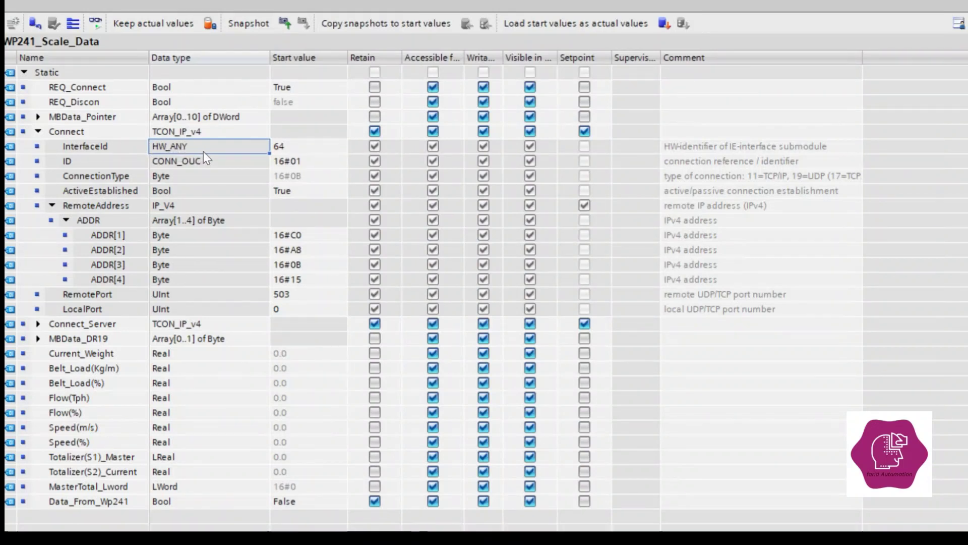
left_click(295, 148)
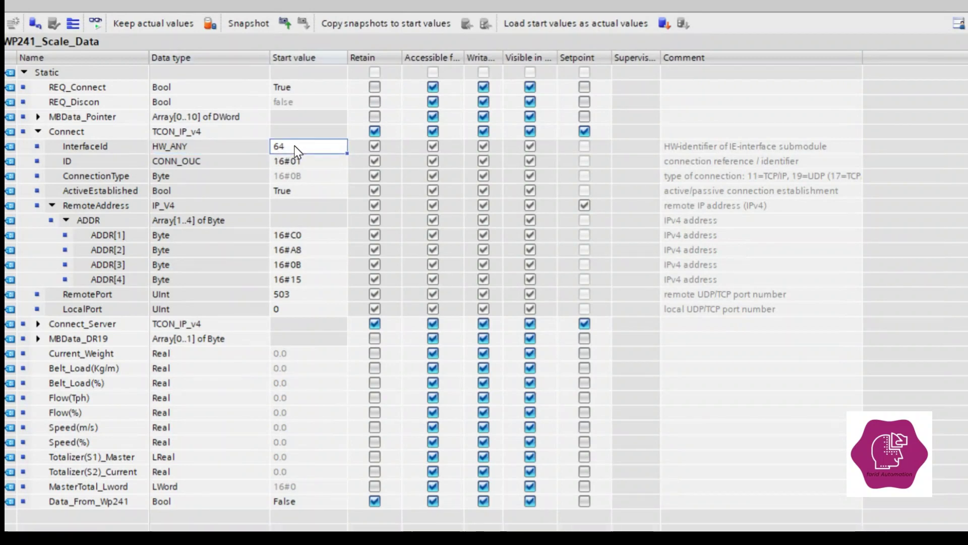
Open the device configuration of Geo-AFR_PLC and display the hardware system constants of CPU 1513F-1 PN.
left_click(257, 489)
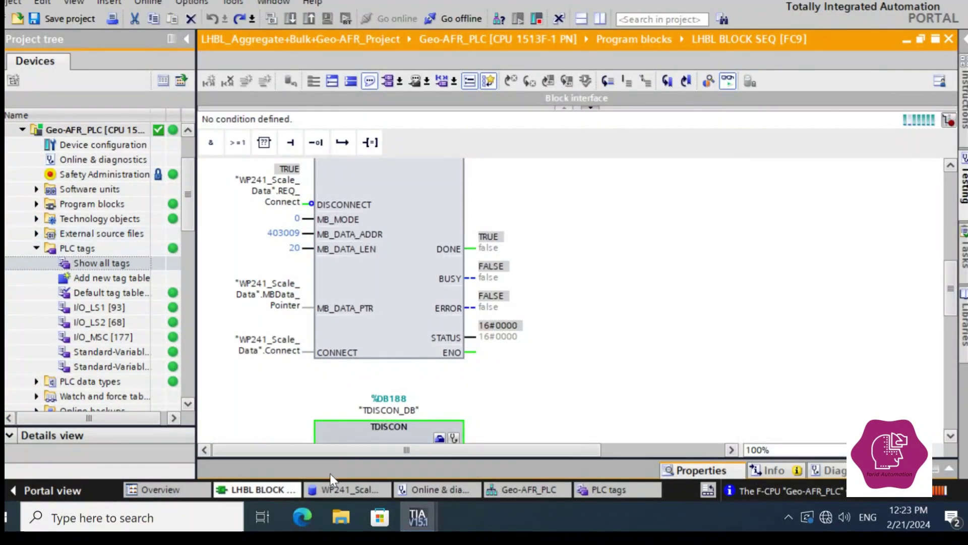
left_click(526, 491)
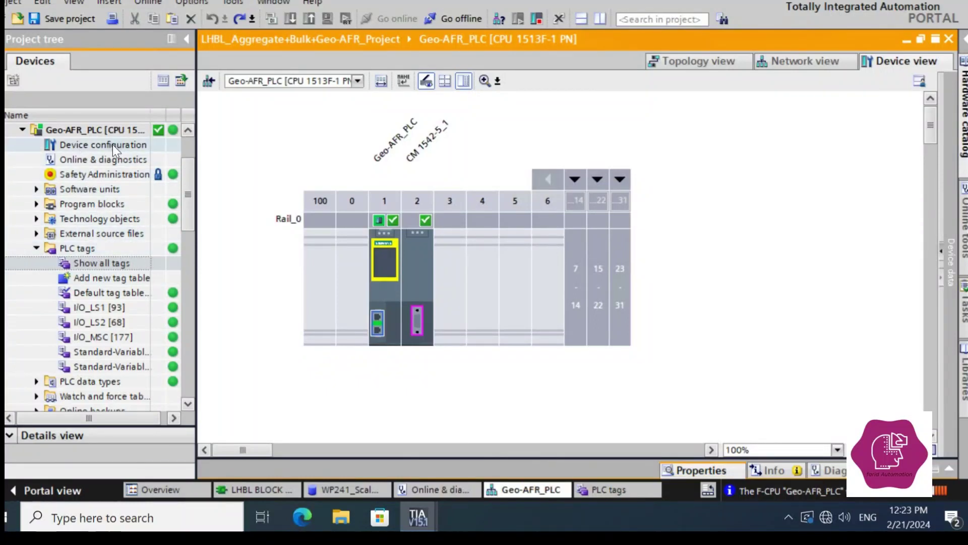
left_click(385, 313)
double_click(383, 287)
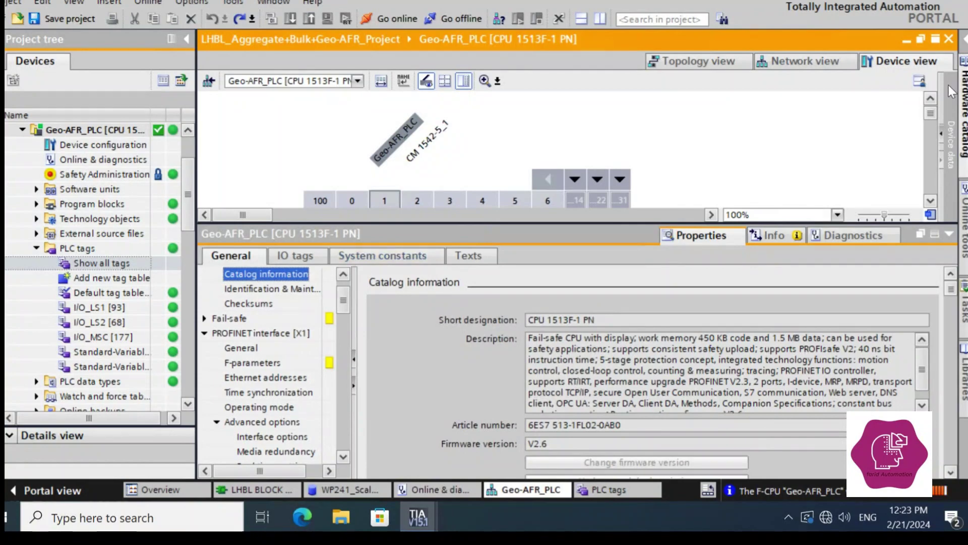
left_click_drag(932, 116, 931, 117)
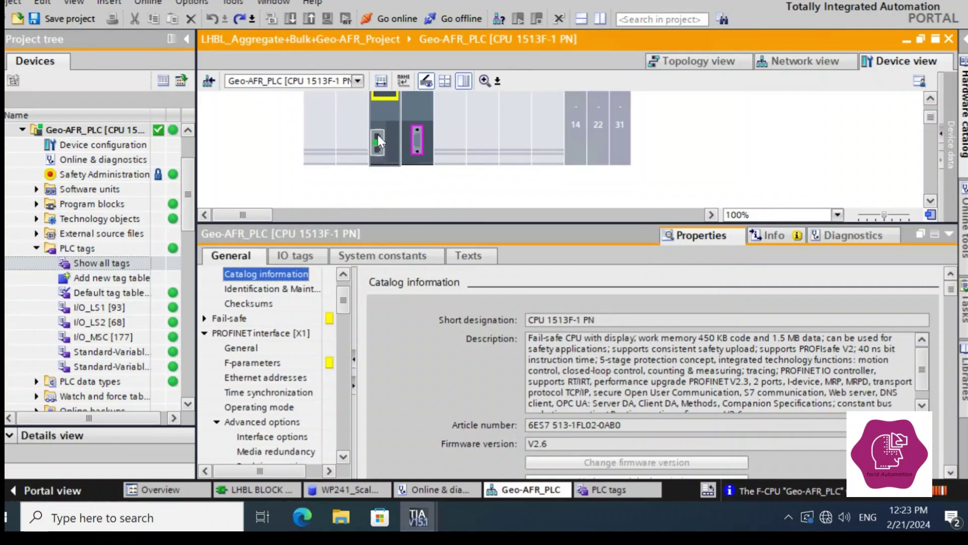
left_click(368, 255)
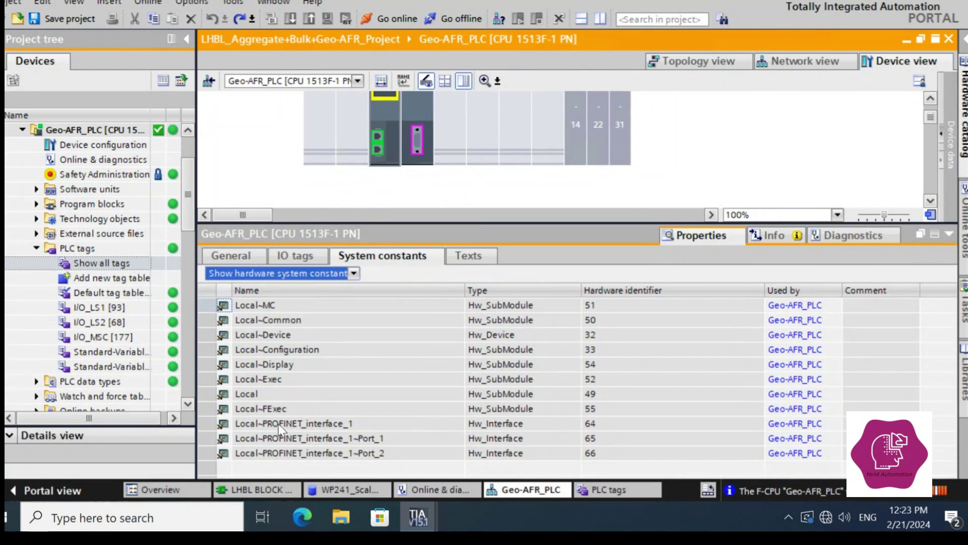
Look up the hardware identifier of Local~PROFINET_interface_1 and distinguish the interface from its two port entries.
left_click(345, 426)
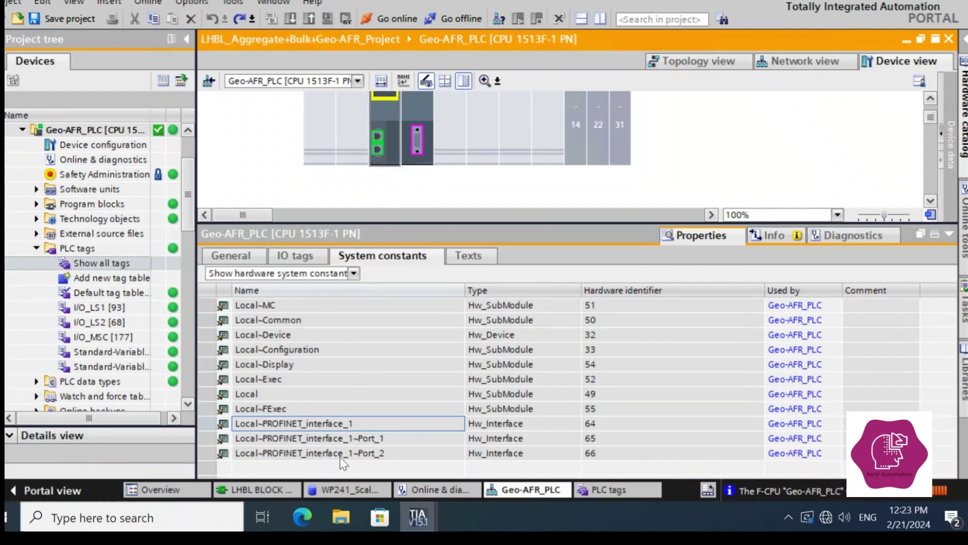
double_click(324, 423)
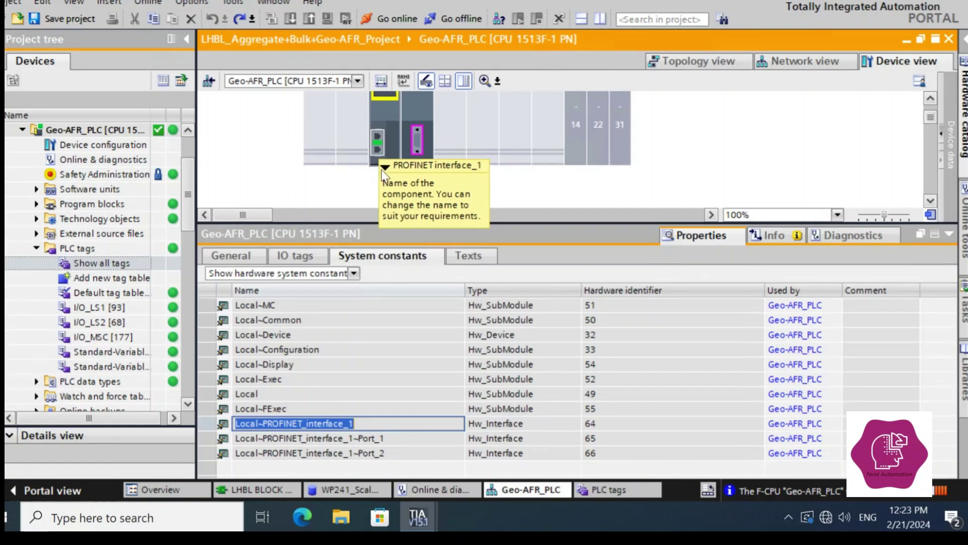
left_click(349, 438)
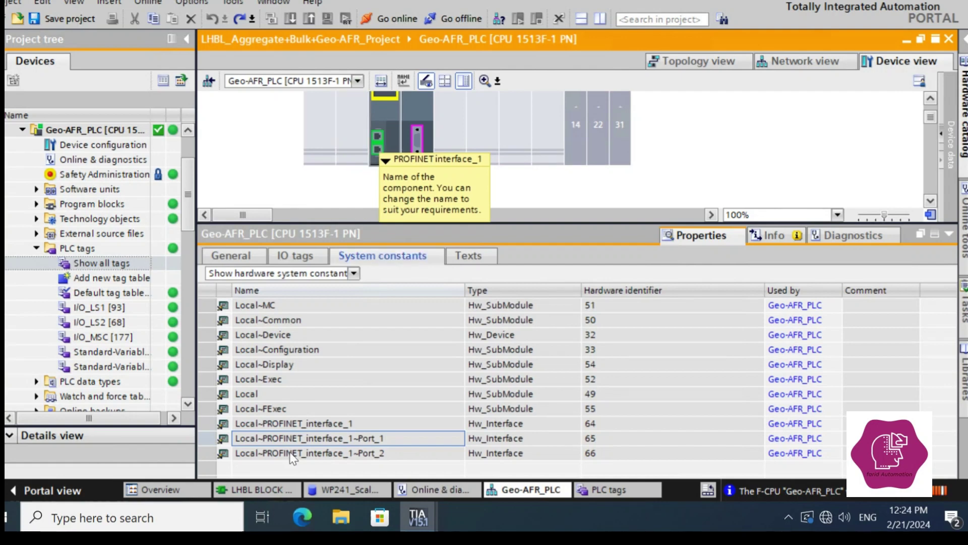
left_click(304, 424)
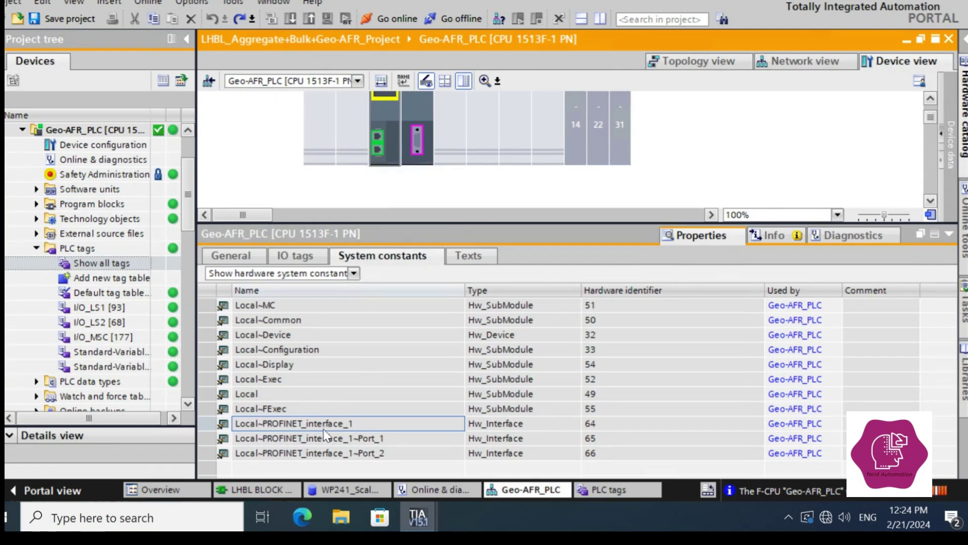
left_click(602, 425)
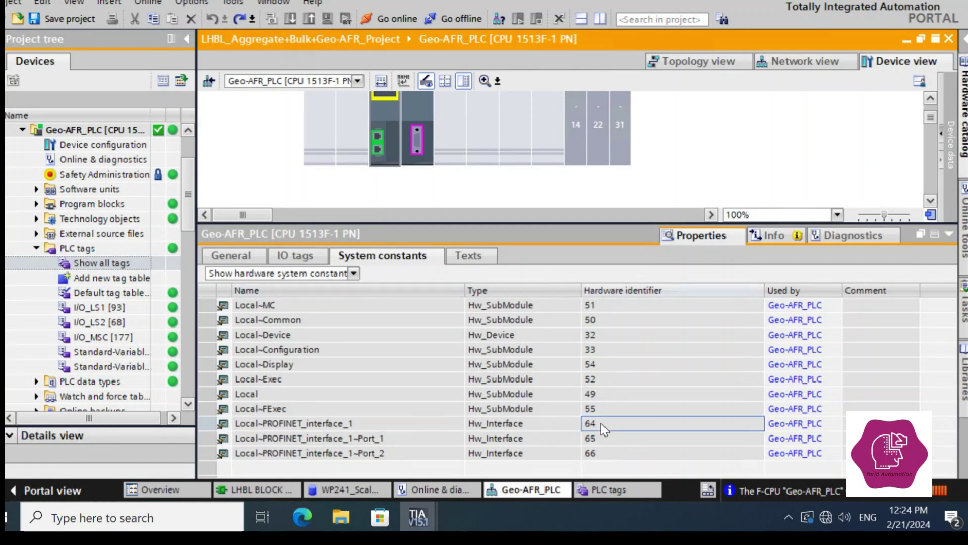
Return to WP241_Scale_Data and check the ID and ConnectionType members of Connect, including the connection type's data type and comment.
left_click(282, 493)
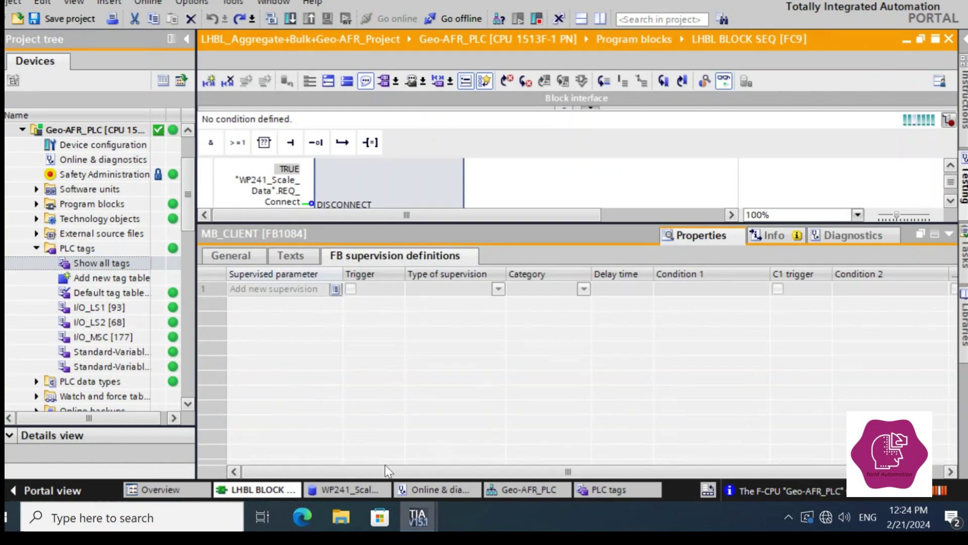
left_click(349, 489)
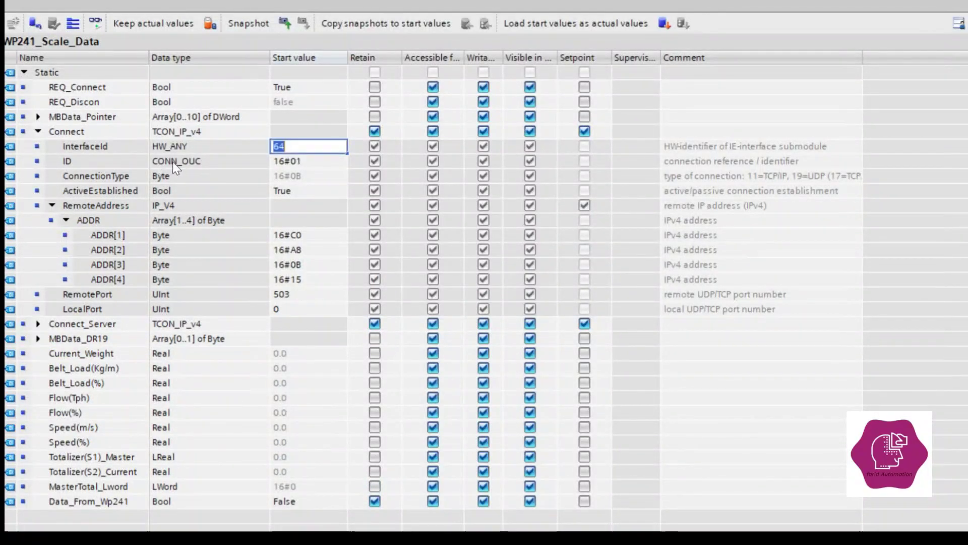
left_click(318, 163)
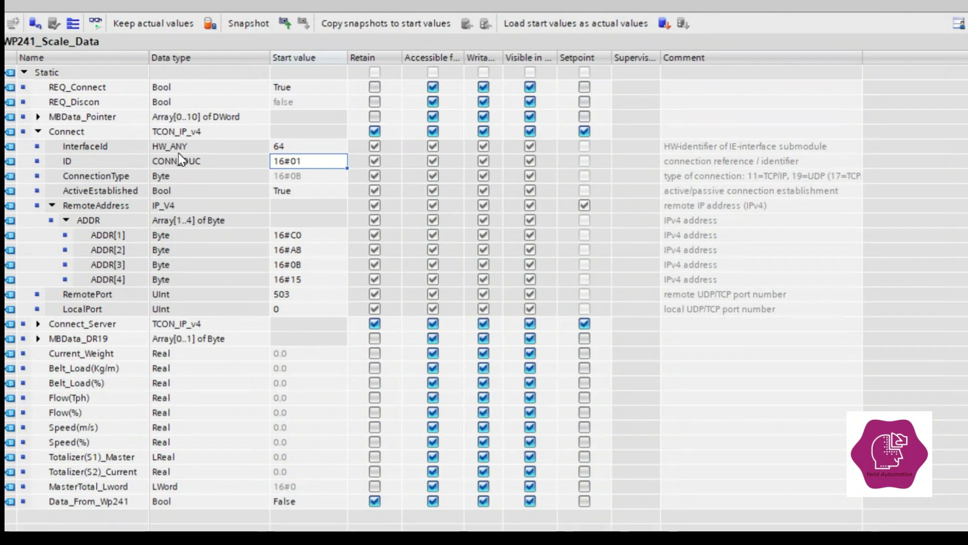
left_click(125, 178)
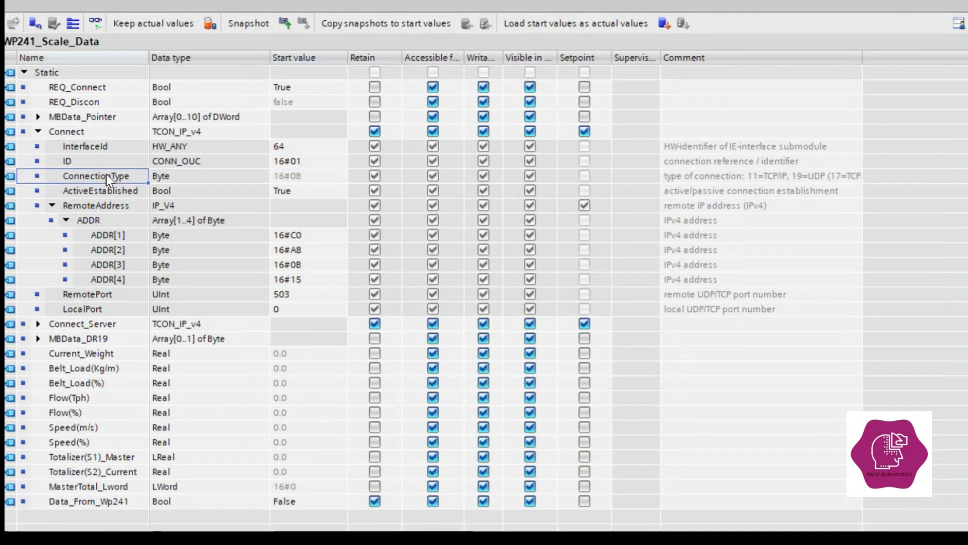
left_click(163, 176)
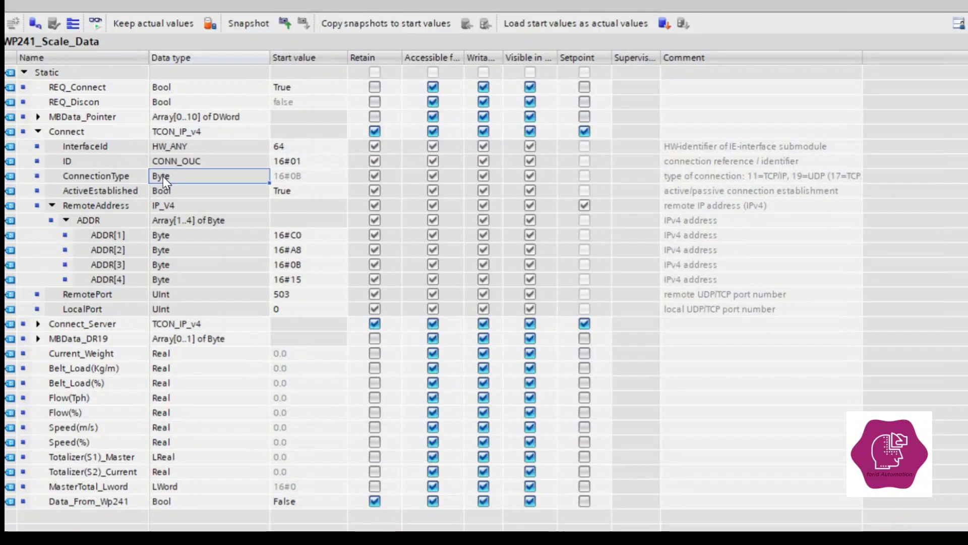
left_click(302, 178)
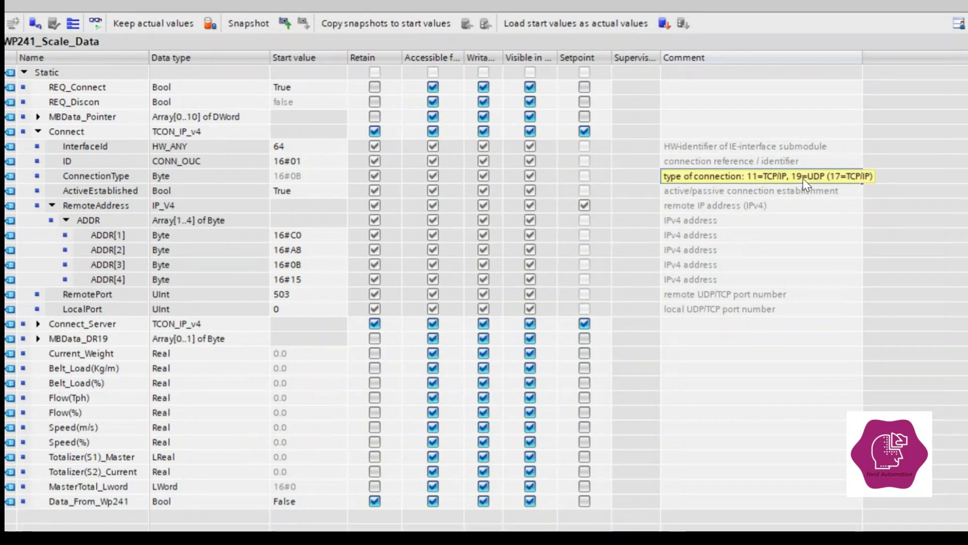
left_click(309, 179)
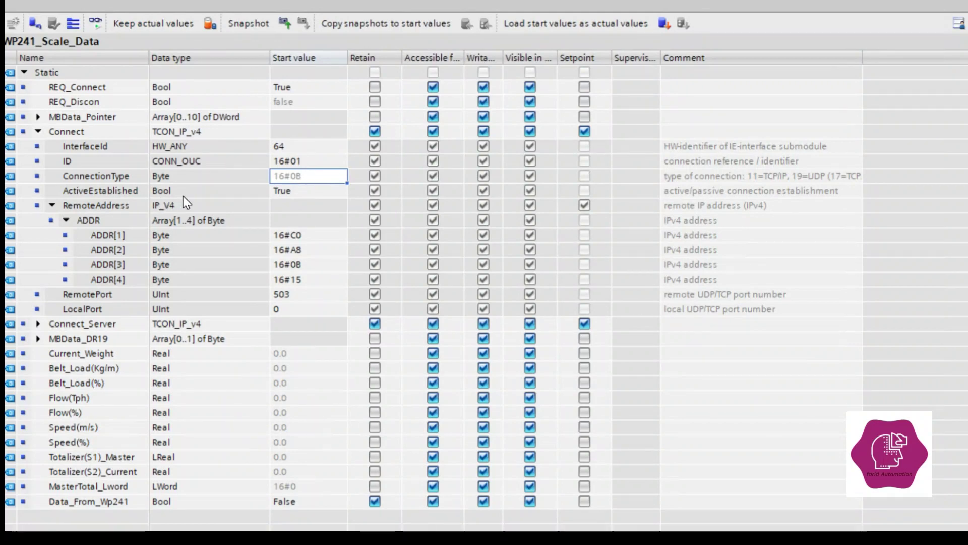
Check the ActiveEstablished start value and the hexadecimal address bytes of RemoteAddress in the Connect structure.
left_click(301, 193)
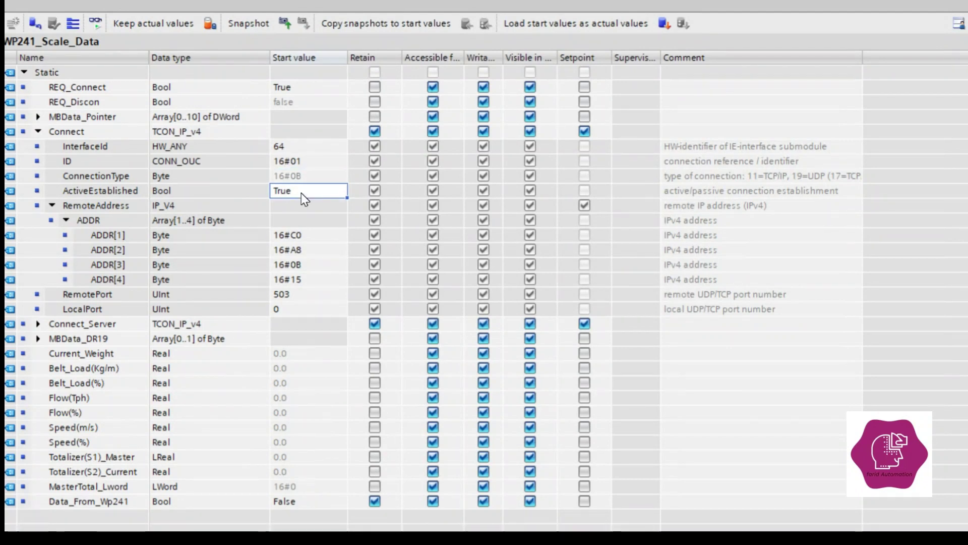
left_click(92, 206)
left_click(164, 206)
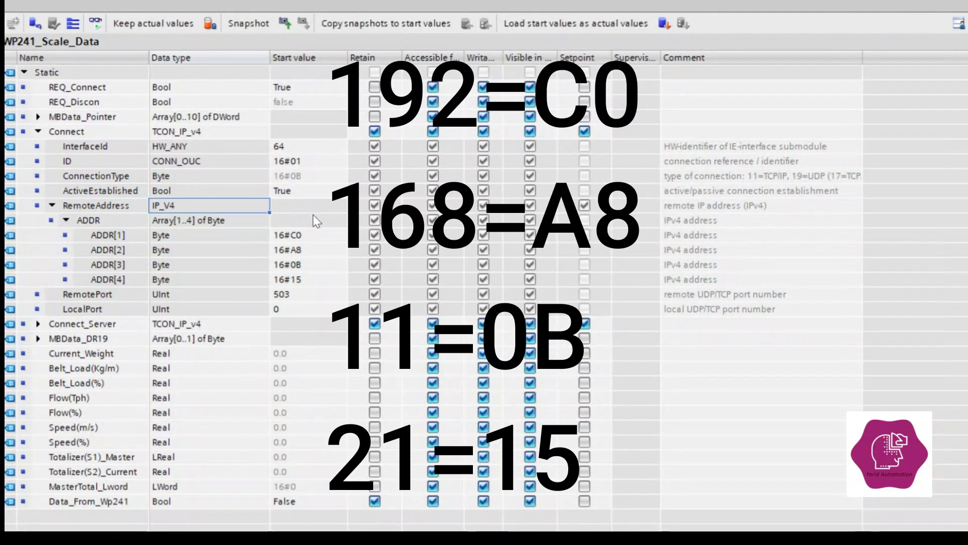
left_click(309, 234)
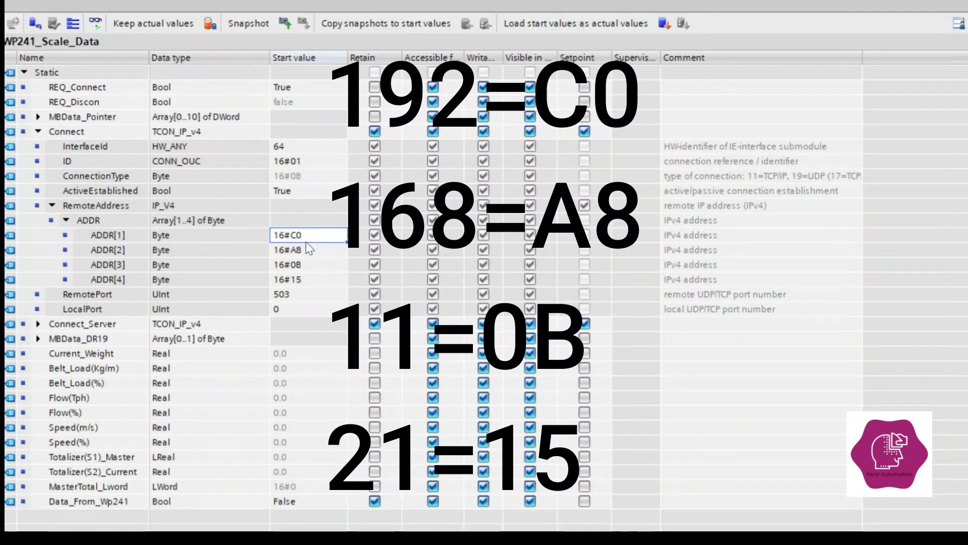
left_click(302, 269)
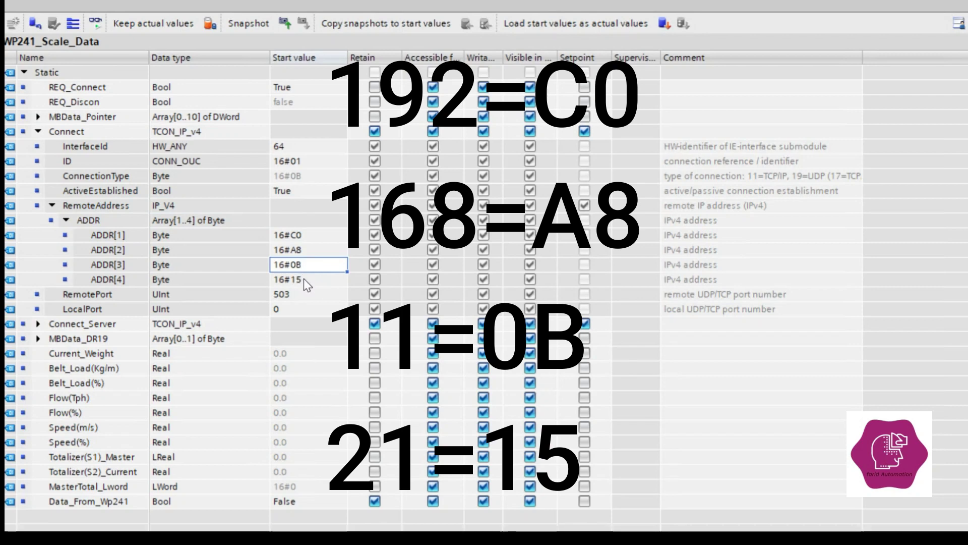
Check the RemotePort and LocalPort start values of the Connect structure.
left_click(88, 294)
left_click(307, 294)
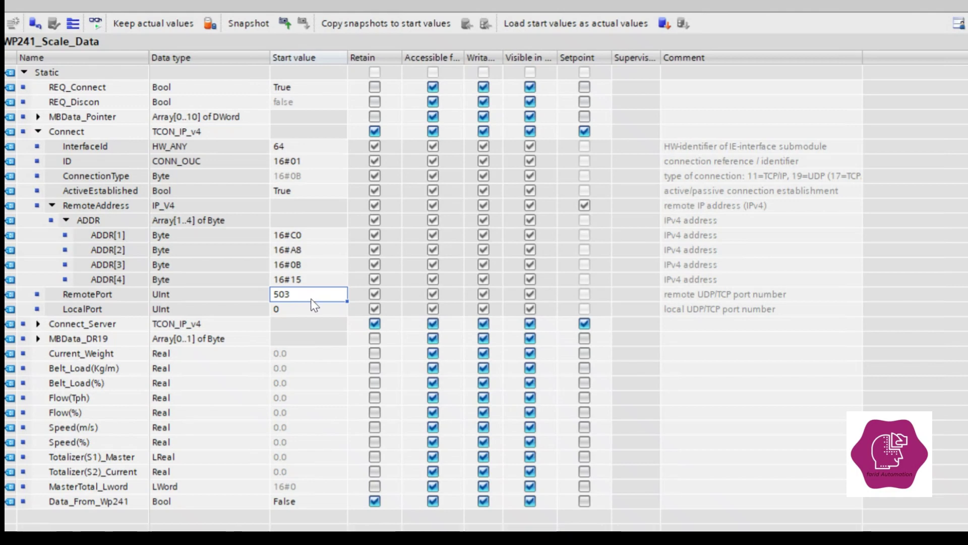
left_click(301, 309)
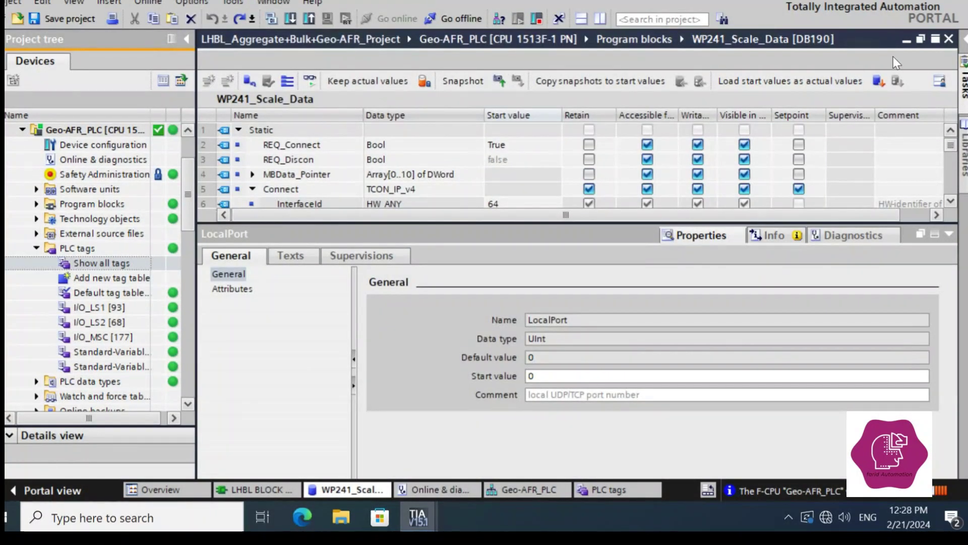
Float the WP241_Scale_Data editor over the MB_CLIENT call and assign its Connect structure to the CONNECT input.
left_click(918, 38)
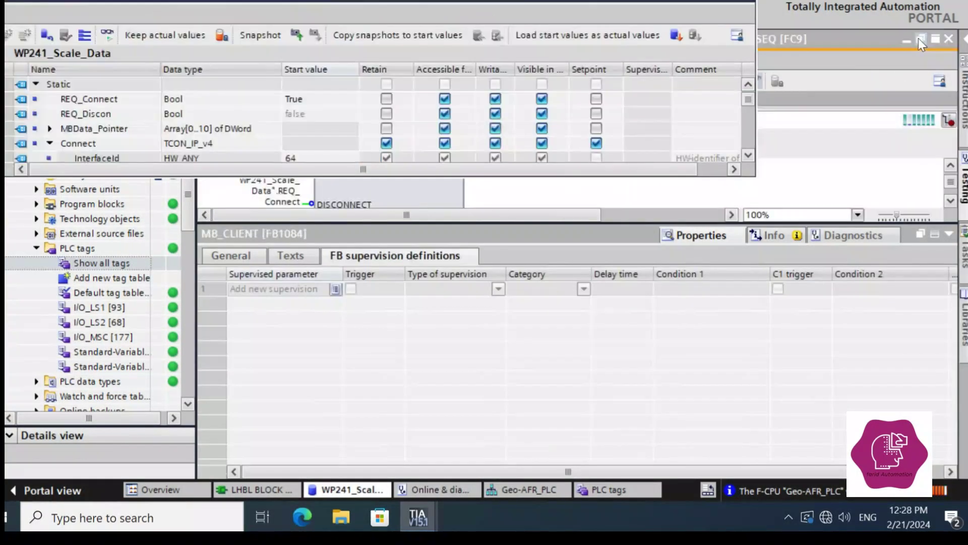
left_click(951, 235)
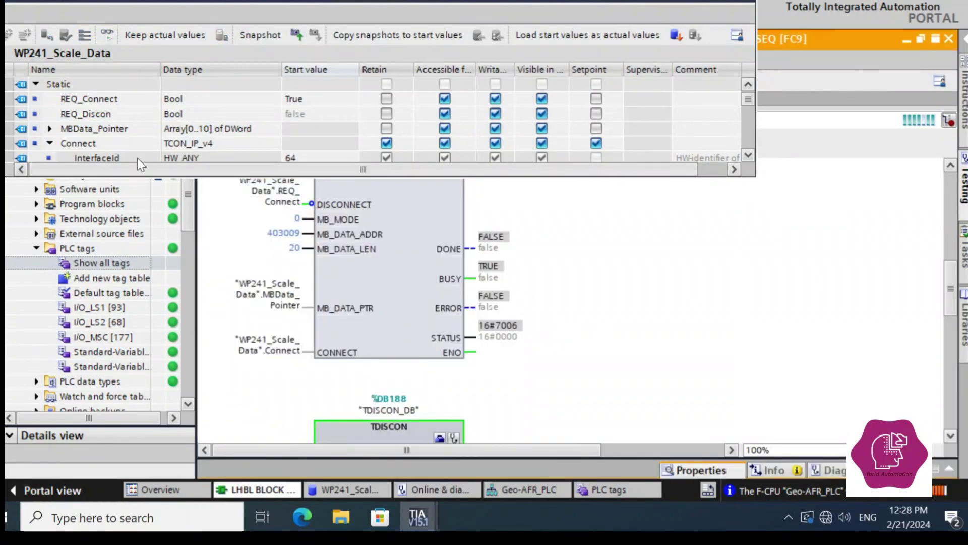
left_click(77, 142)
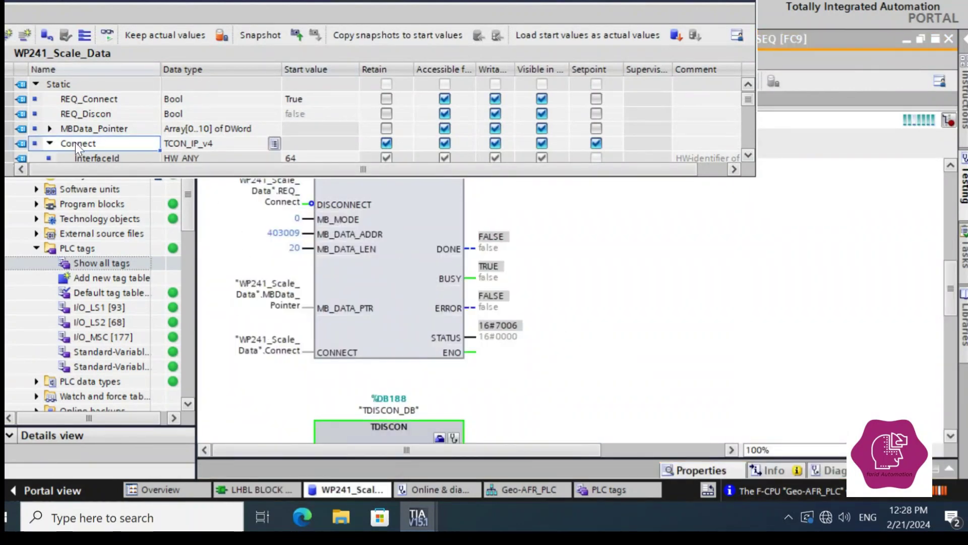
left_click(15, 146)
left_click_drag(67, 143, 268, 342)
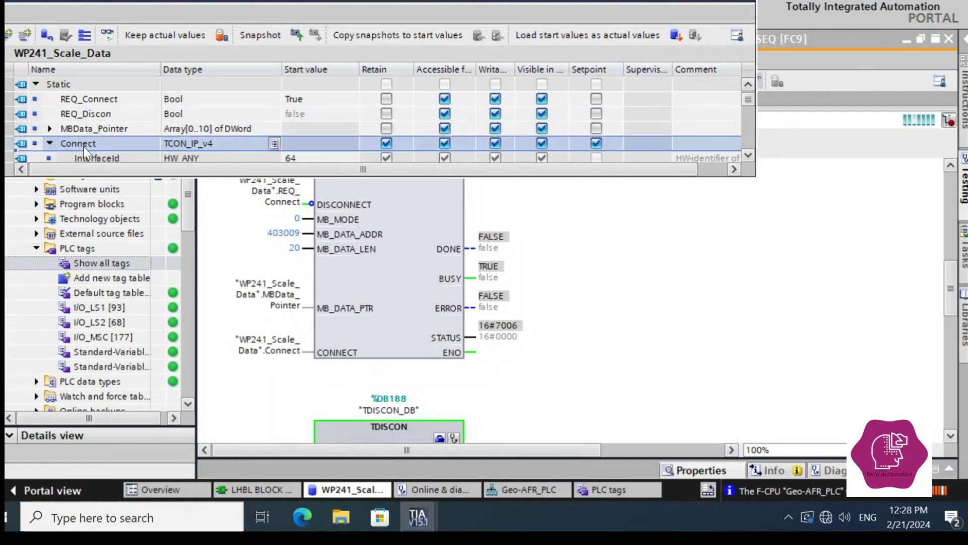
Dock the floating WP241_Scale_Data editor again and inspect the TDISCON block below the MB_CLIENT call.
left_click(720, 282)
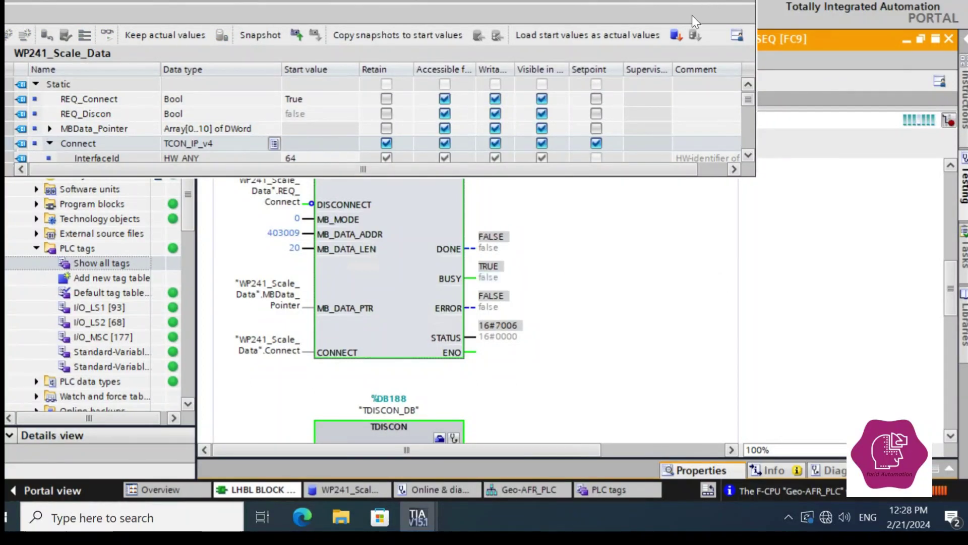
left_click(704, 2)
left_click(915, 268)
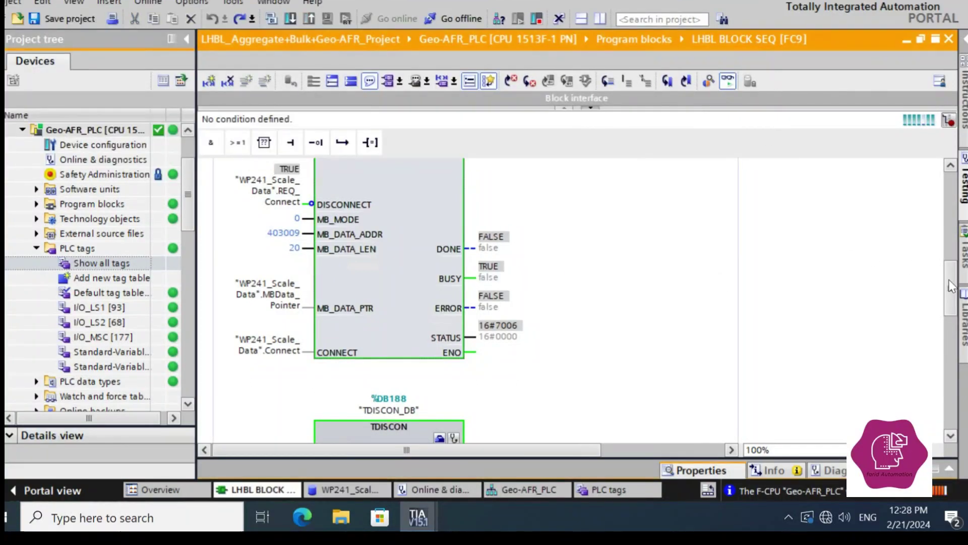
left_click_drag(952, 288, 937, 318)
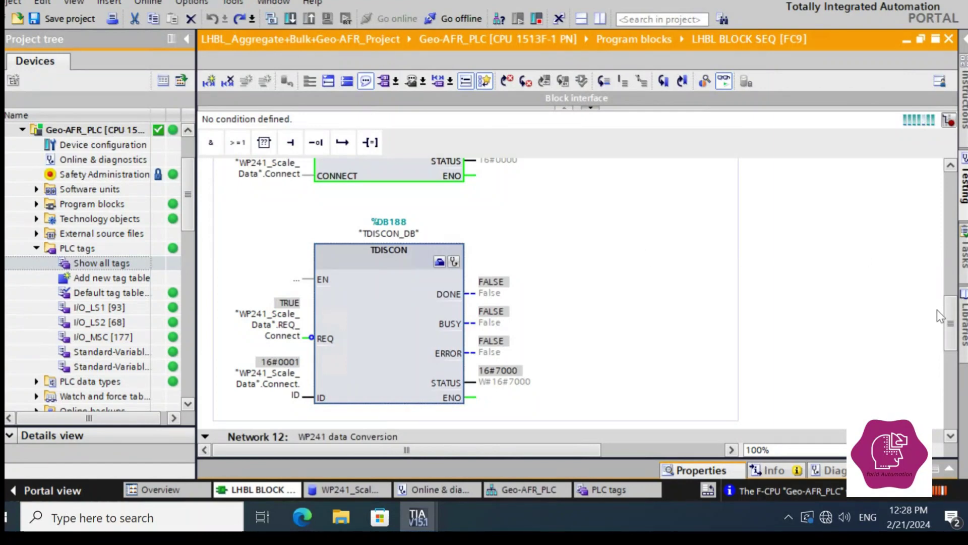
left_click_drag(950, 318, 944, 272)
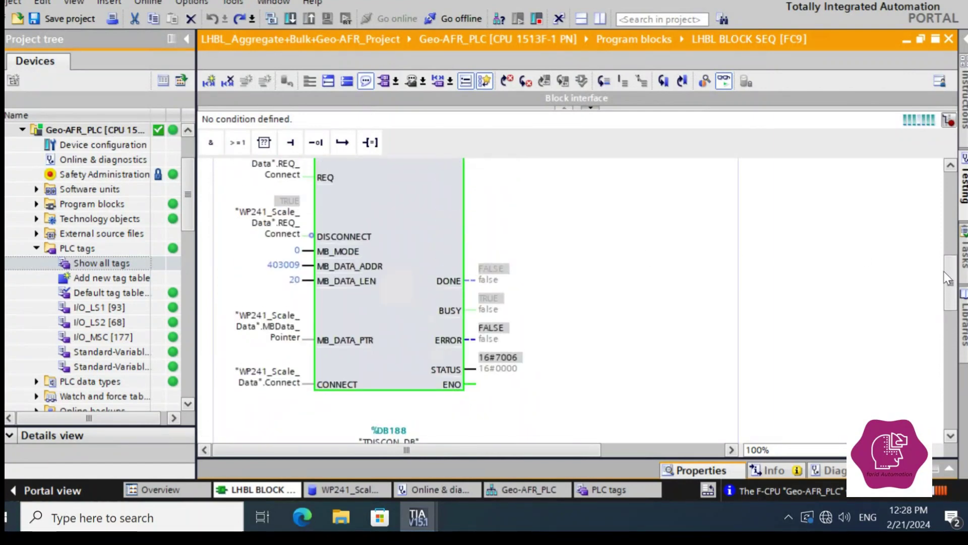
Compare the negated DISCONNECT input of MB_CLIENT with the REQ and ID inputs of the TDISCON block.
left_click(290, 216)
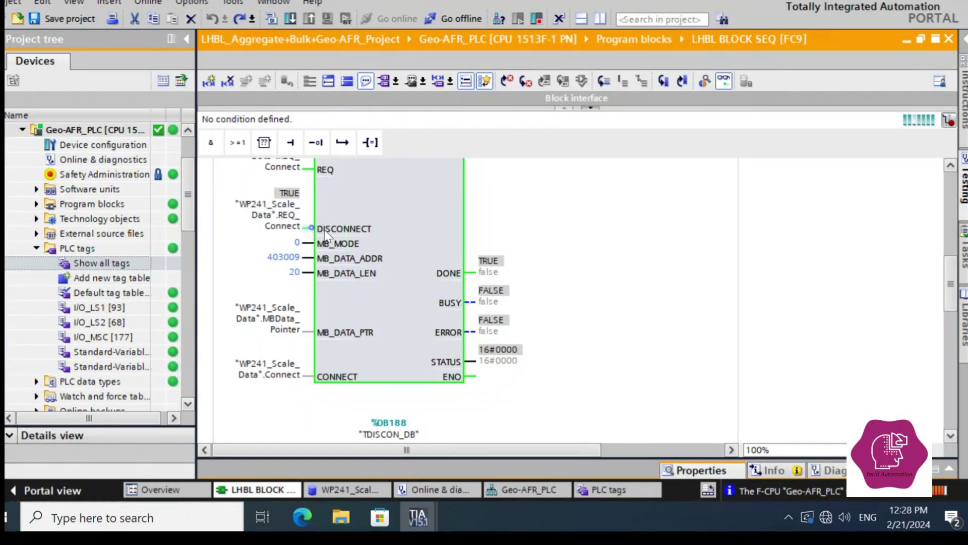
left_click(340, 234)
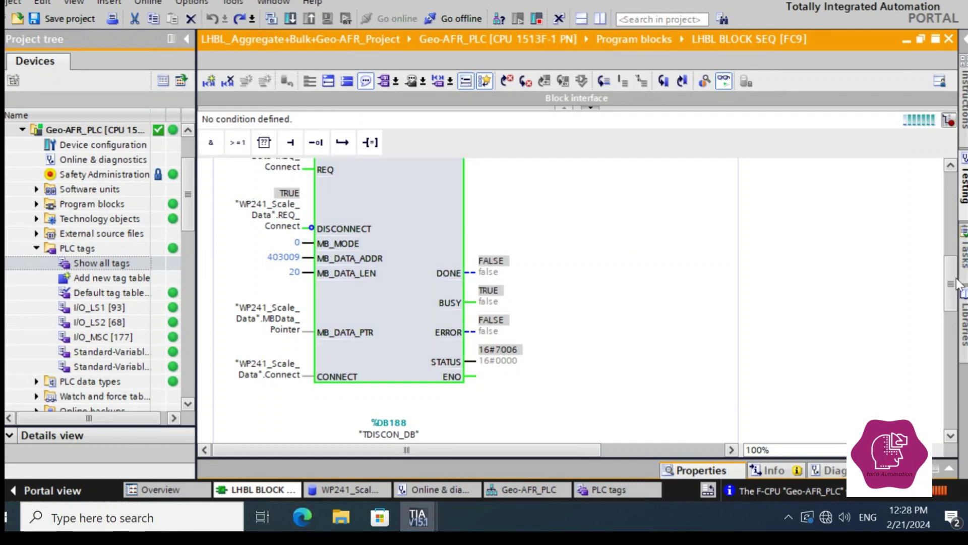
scroll(940, 310, "down", 1)
scroll(940, 309, "down", 5)
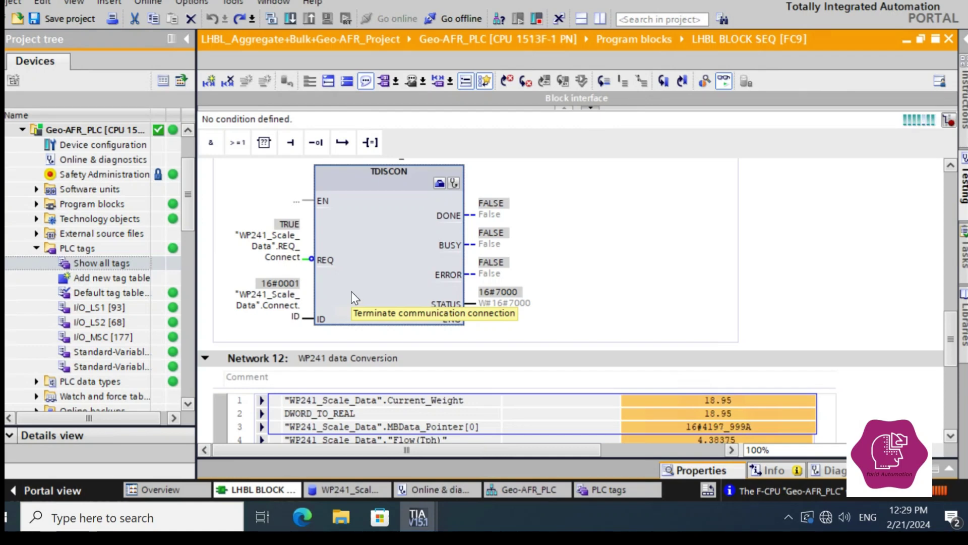
left_click(950, 165)
scroll(950, 165, "up", 2)
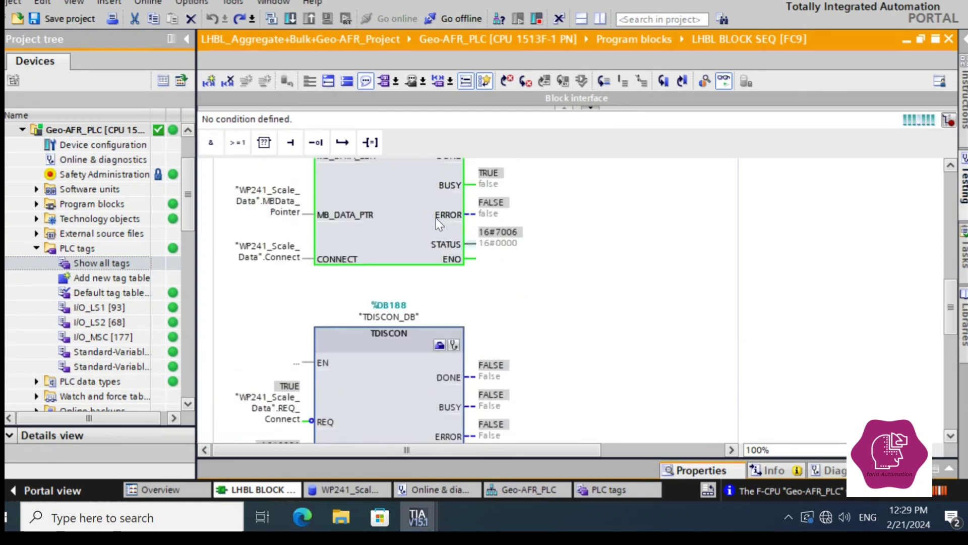
Examine the TDISCON block's inputs and outputs alongside the MB_CLIENT call above it.
left_click_drag(955, 303, 955, 323)
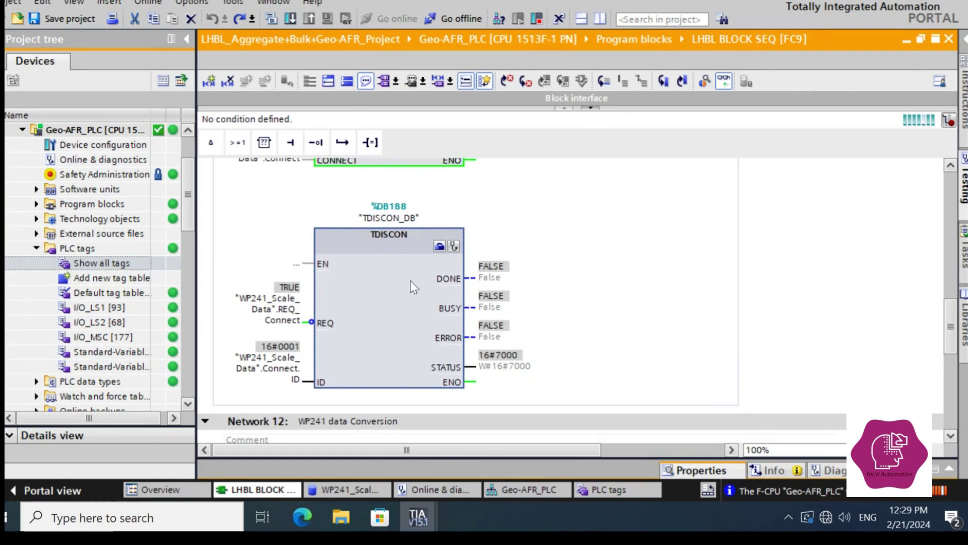
left_click(954, 168)
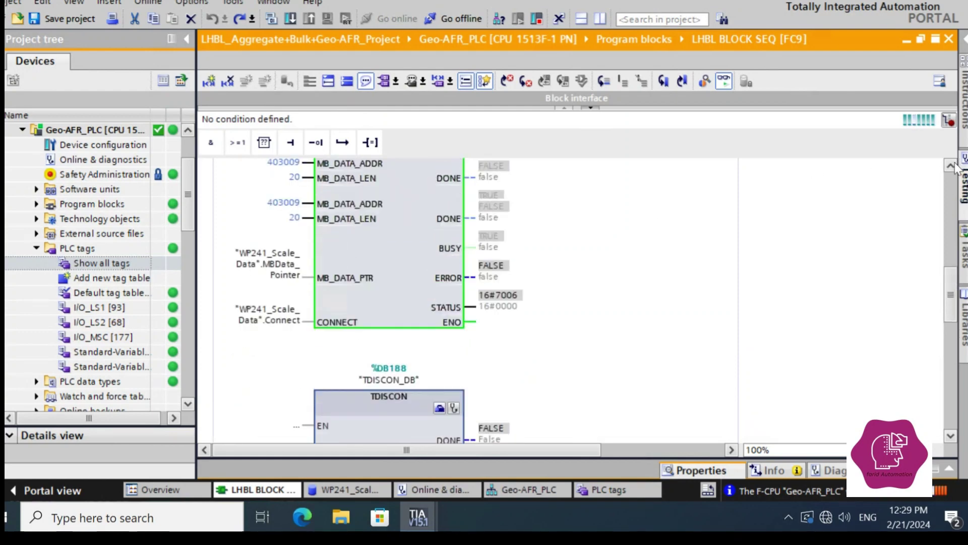
left_click(955, 169)
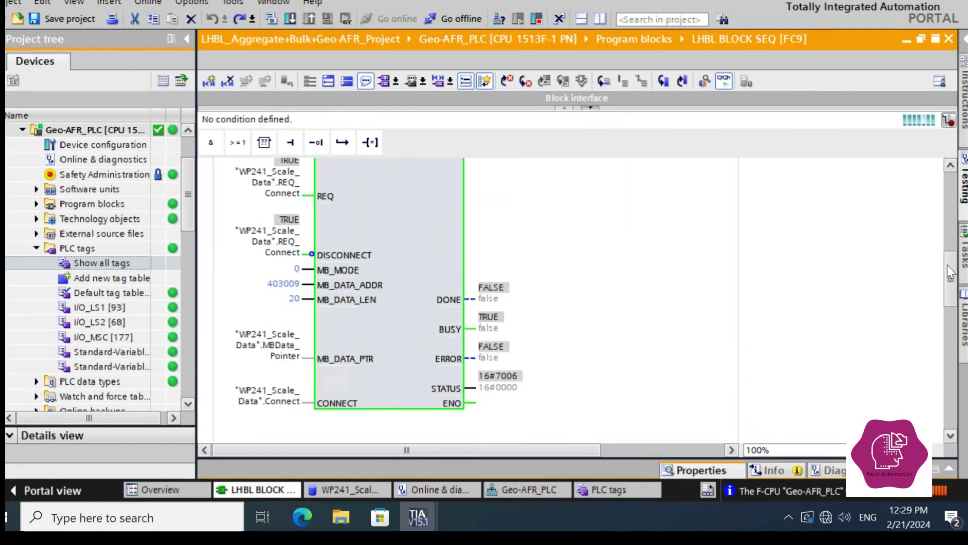
left_click_drag(950, 273, 951, 314)
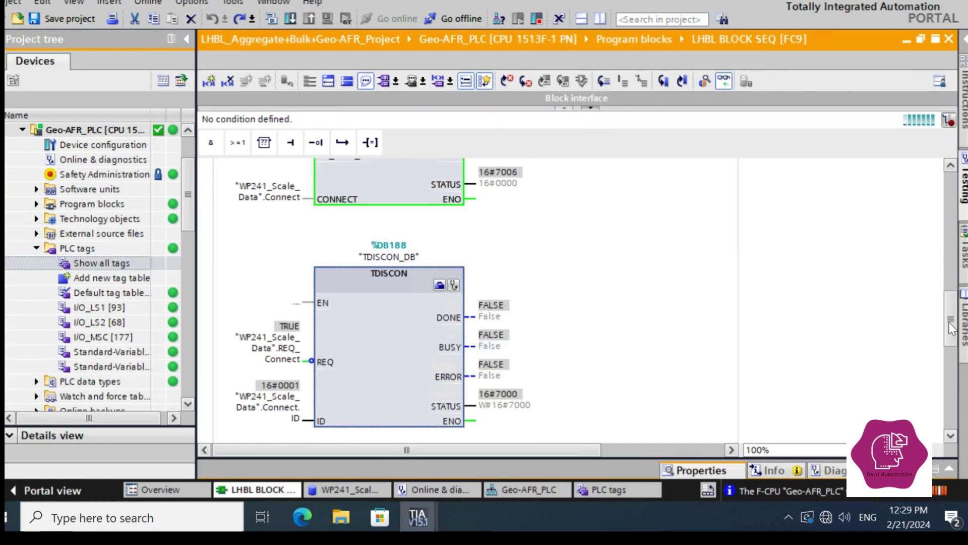
left_click_drag(950, 327, 947, 282)
Review the MB_MODE, MB_DATA_ADDR, MB_DATA_LEN and MB_DATA_PTR inputs of the MB_CLIENT call.
left_click(326, 272)
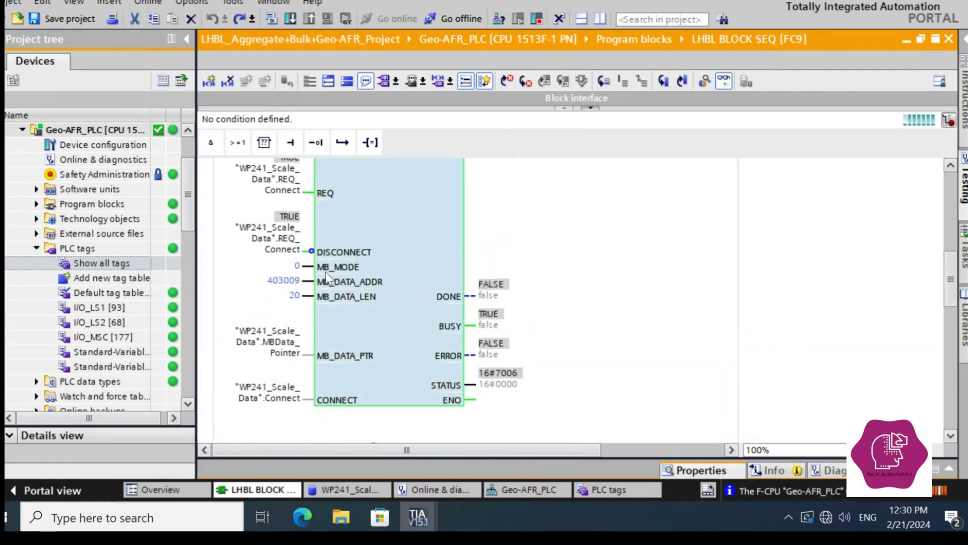
left_click(284, 283)
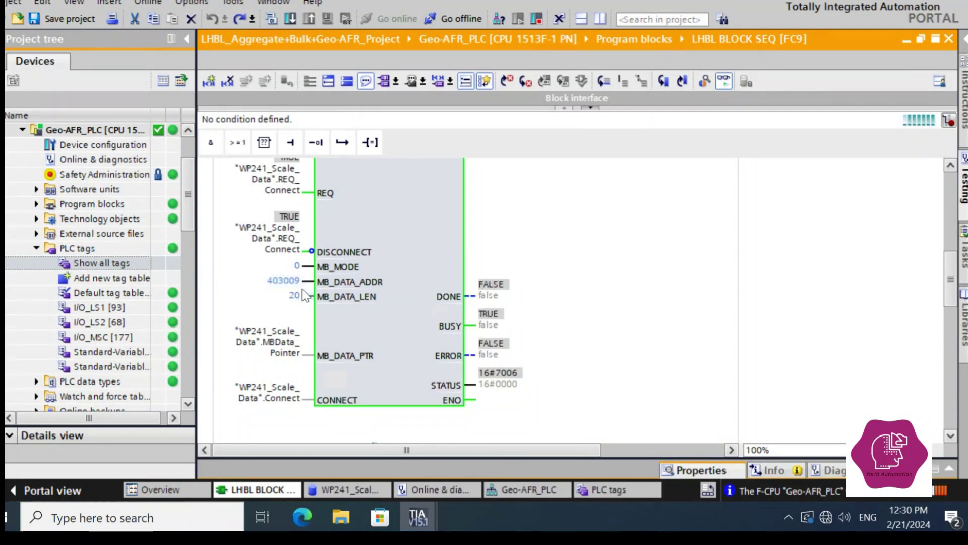
left_click(291, 296)
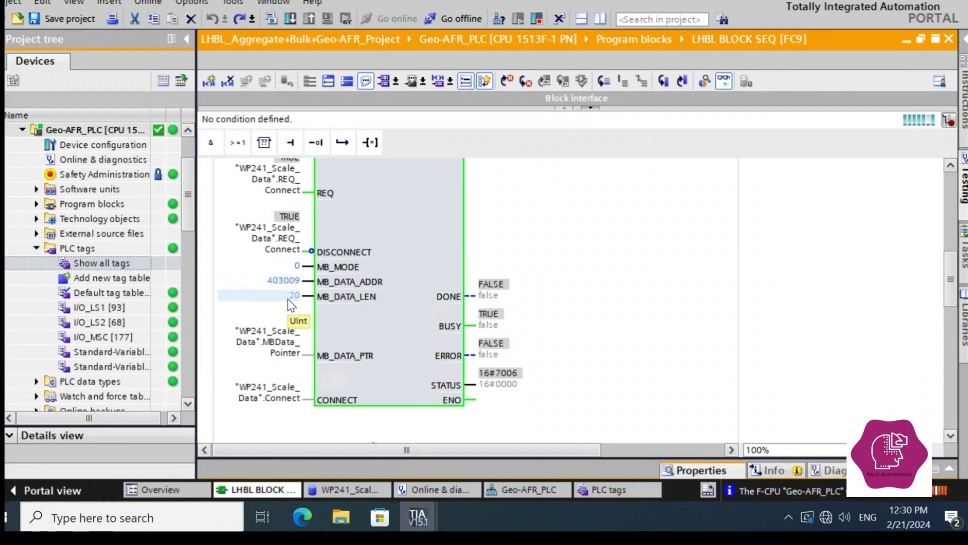
left_click(285, 353)
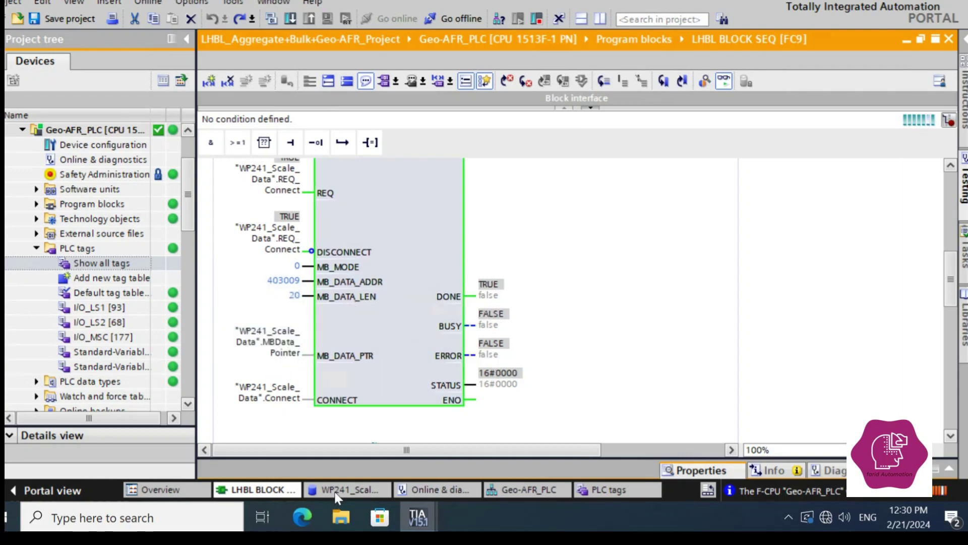
Maximize the WP241_Scale_Data block, turn on monitoring of all its tags and expand the MBData_Pointer array.
key("F7")
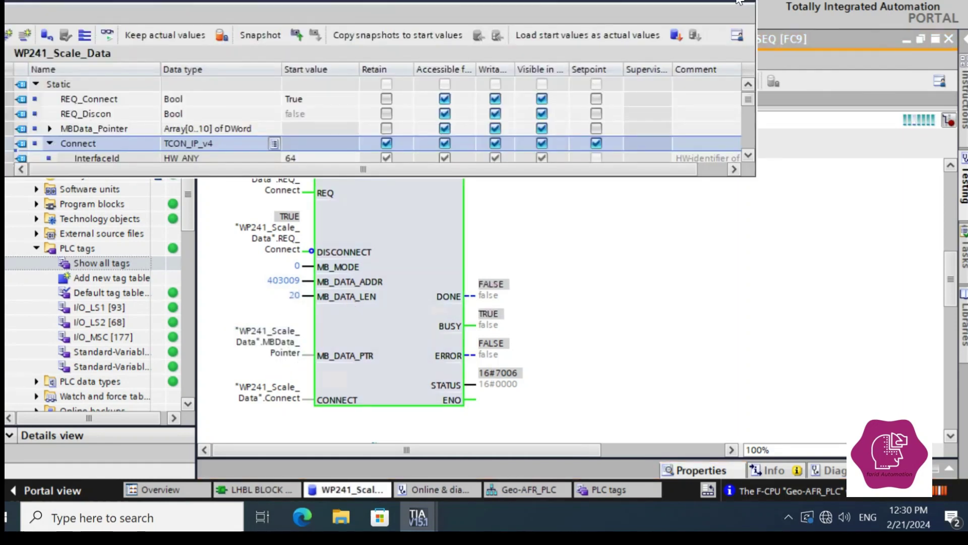
double_click(738, 2)
left_click(95, 24)
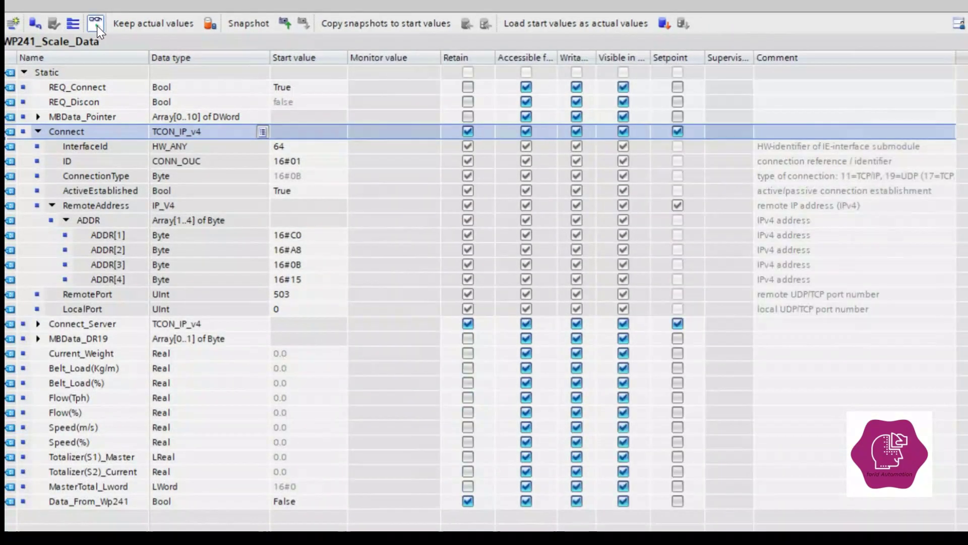
left_click(38, 117)
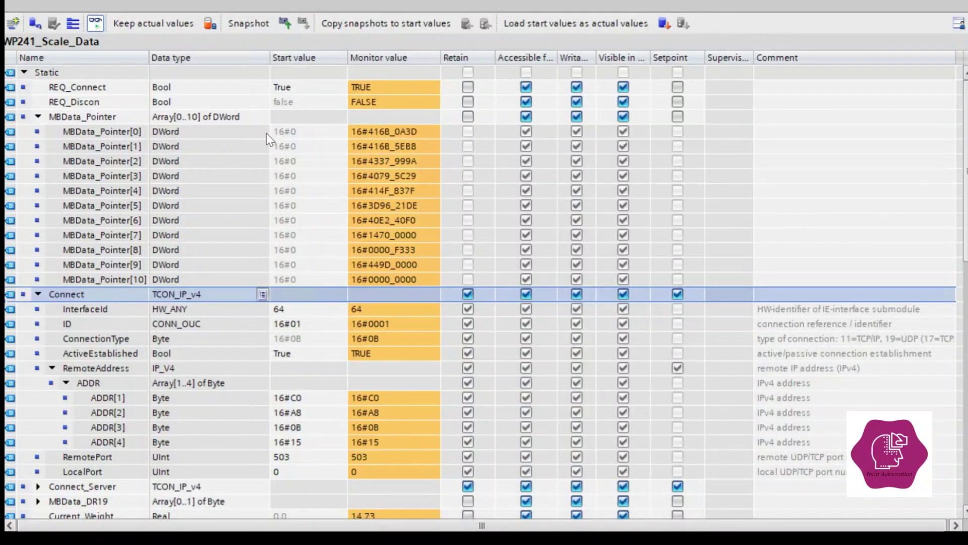
left_click(170, 132)
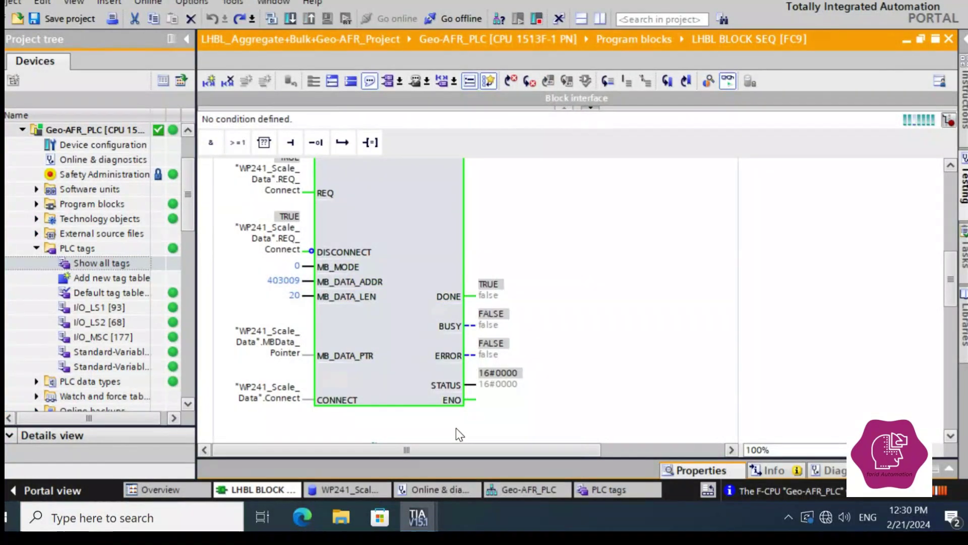
Collapse the Connect structure in WP241_Scale_Data and examine the Current_Weight, Belt_Load and Flow tags.
left_click_drag(951, 279, 937, 363)
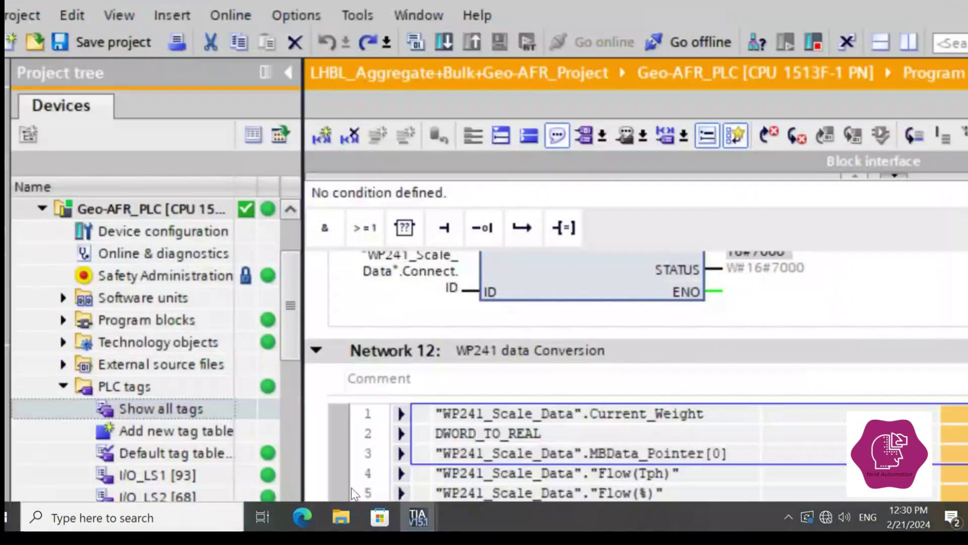
left_click(349, 489)
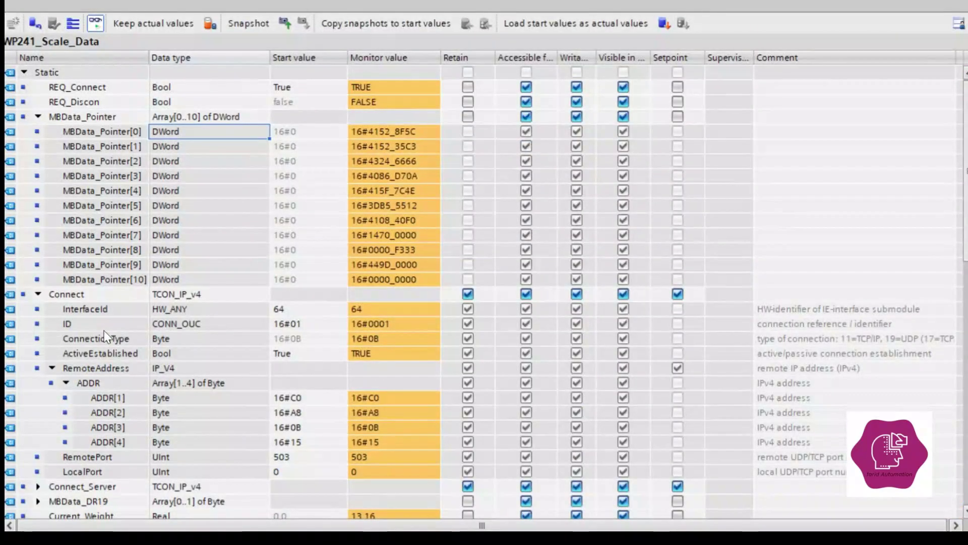
left_click(38, 294)
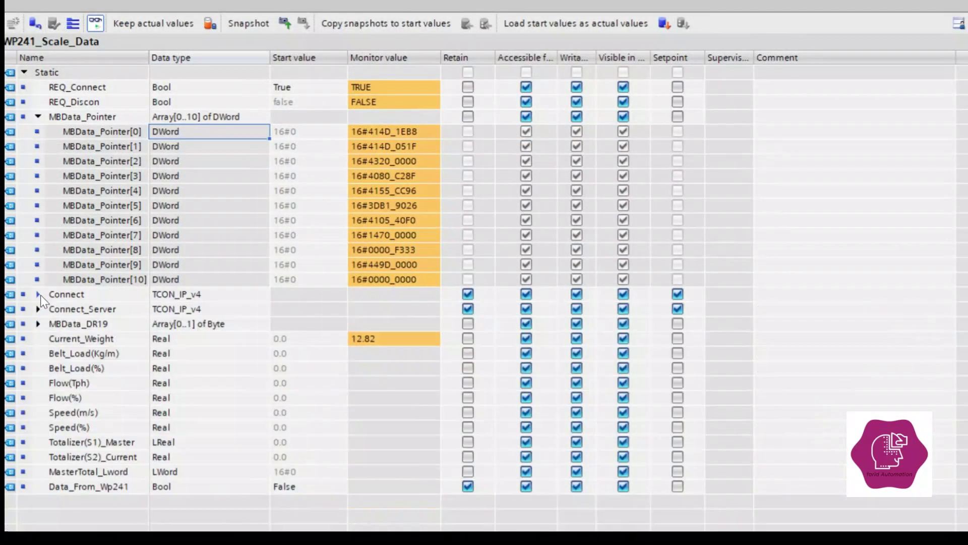
left_click(72, 341)
left_click(86, 357)
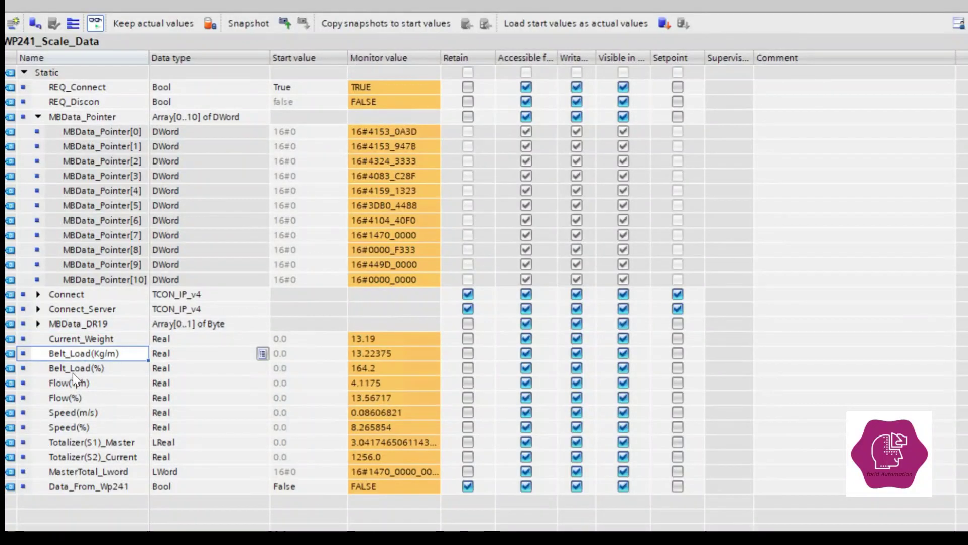
left_click(74, 370)
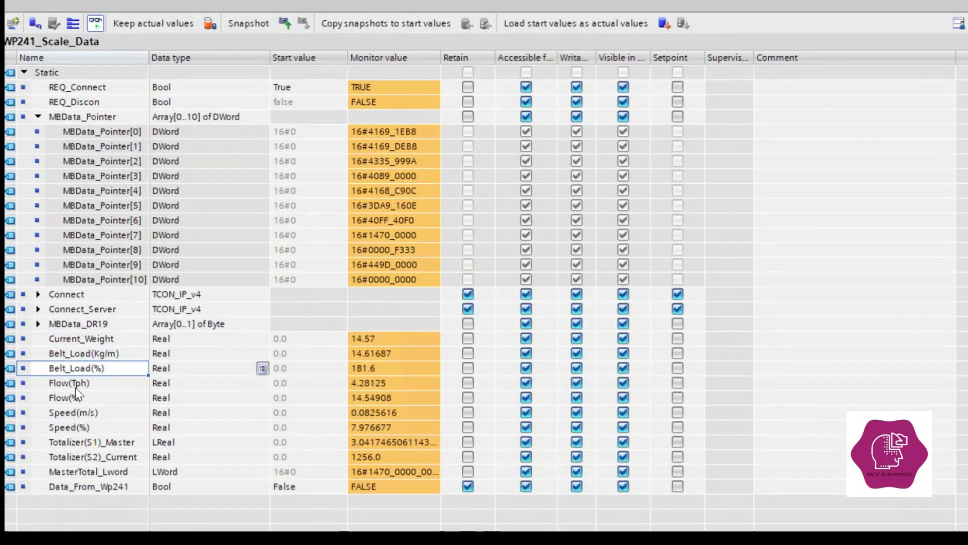
left_click(74, 386)
left_click(68, 400)
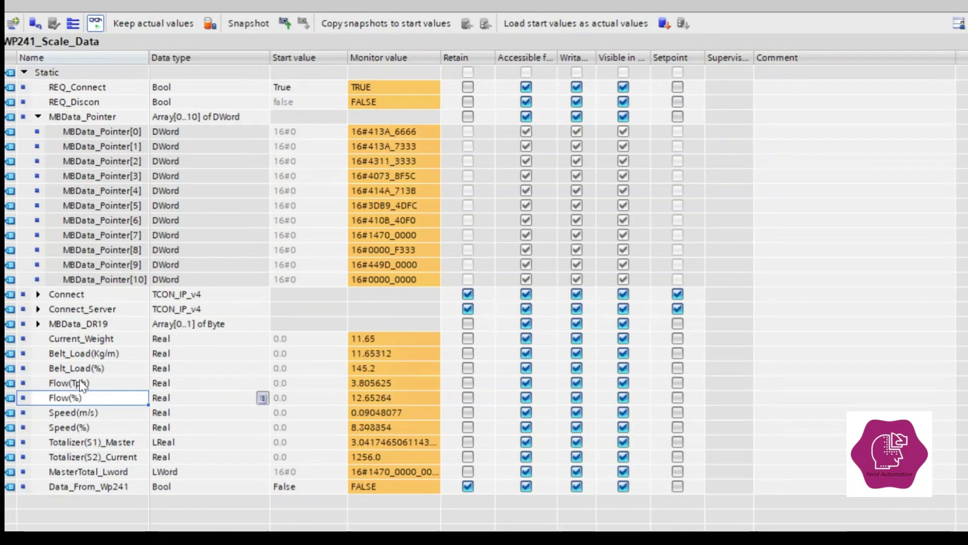
Compare the monitored elements of the MBData_Pointer array with the Current_Weight tag.
left_click(100, 133)
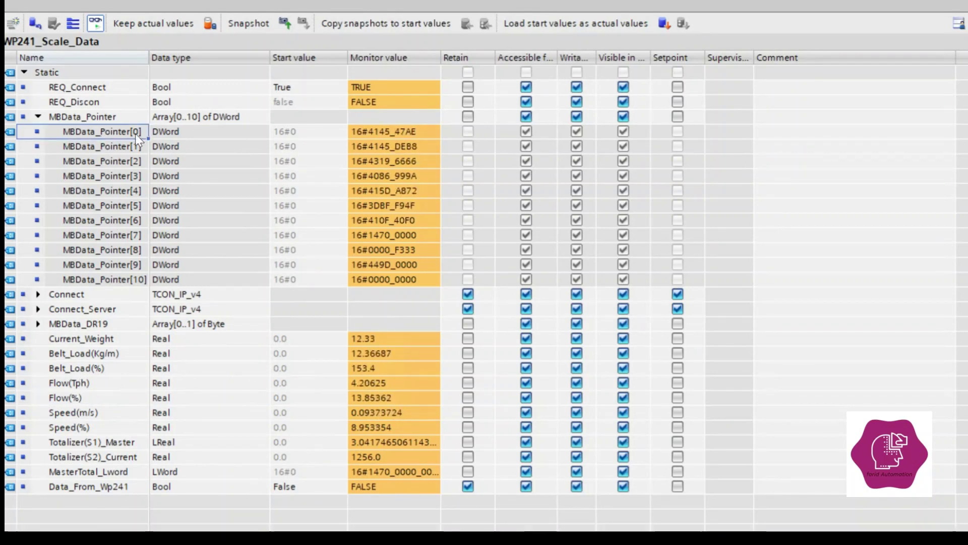
left_click(413, 143)
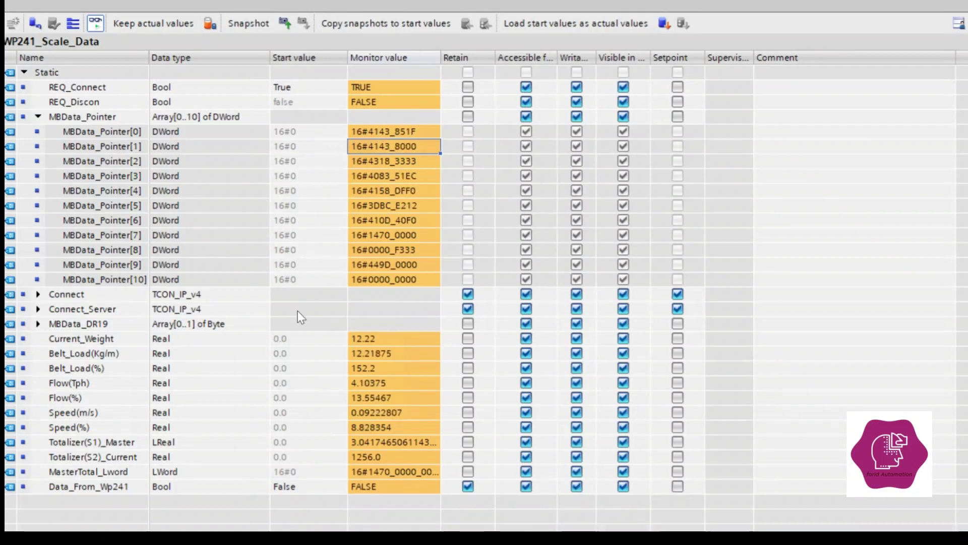
left_click(76, 341)
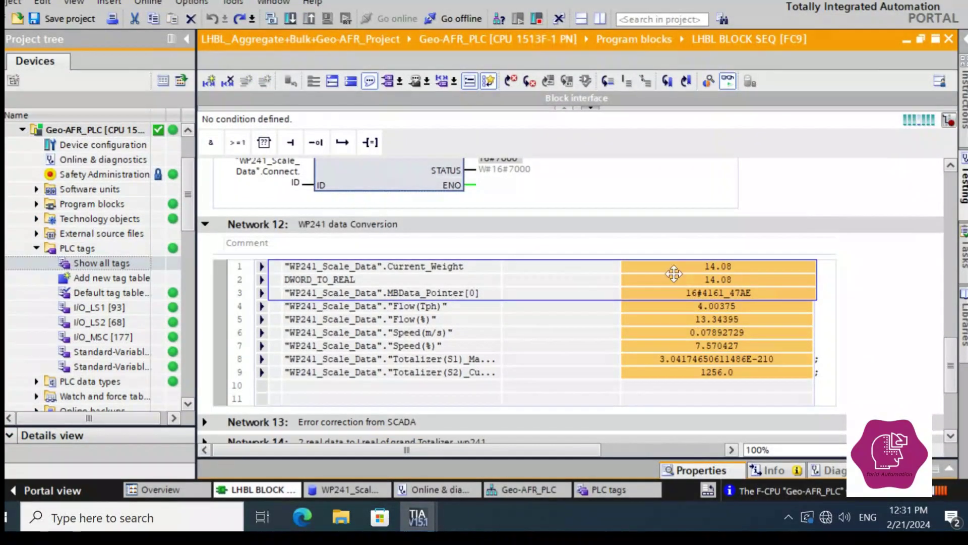
Reveal the SCL code of Network 12 and inspect the DWORD_TO_REAL conversion in the Current_Weight line.
left_click_drag(261, 307, 629, 308)
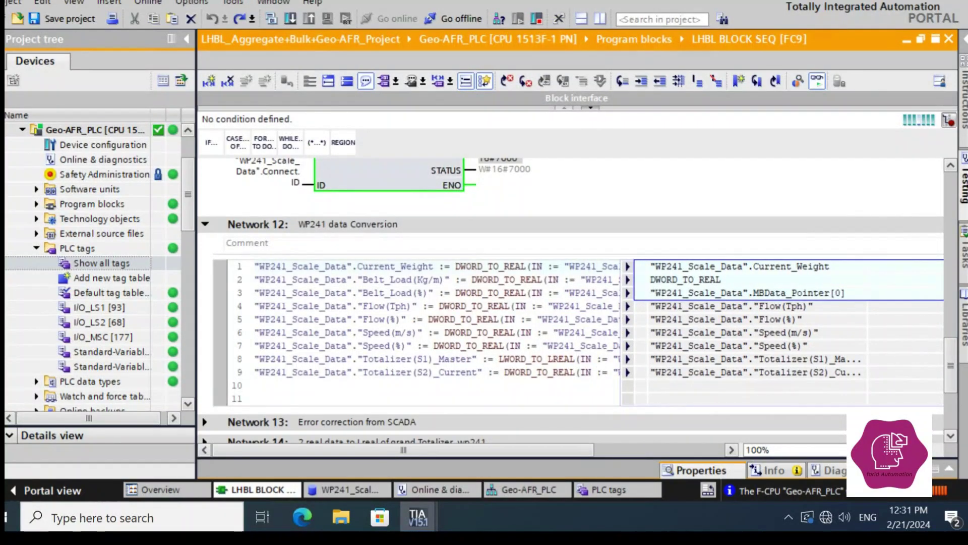
left_click(478, 265)
double_click(476, 265)
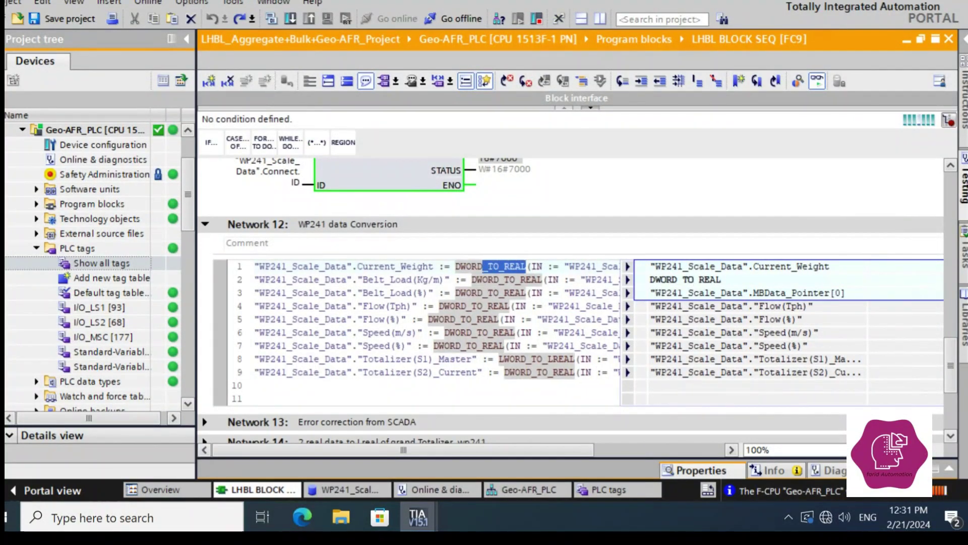
mouse_move(454, 265)
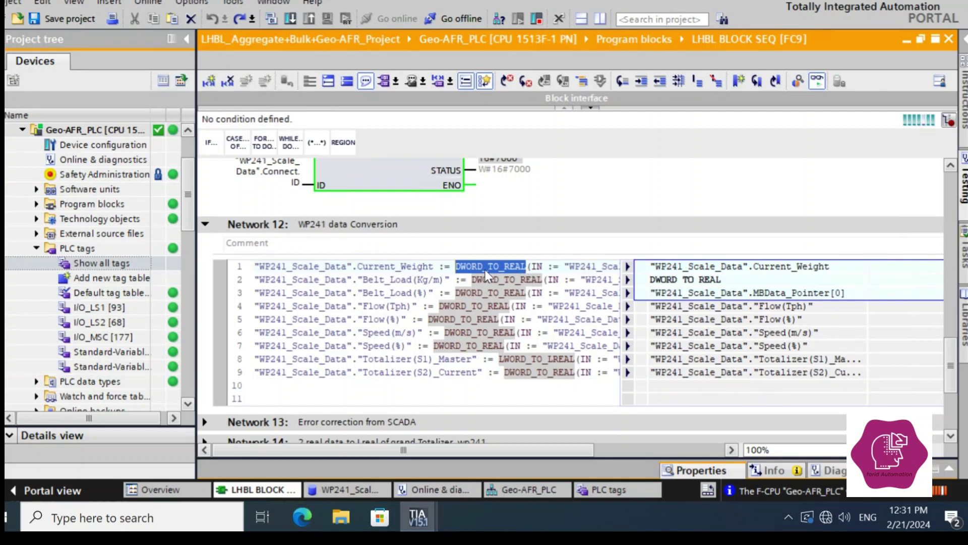
left_click(522, 264)
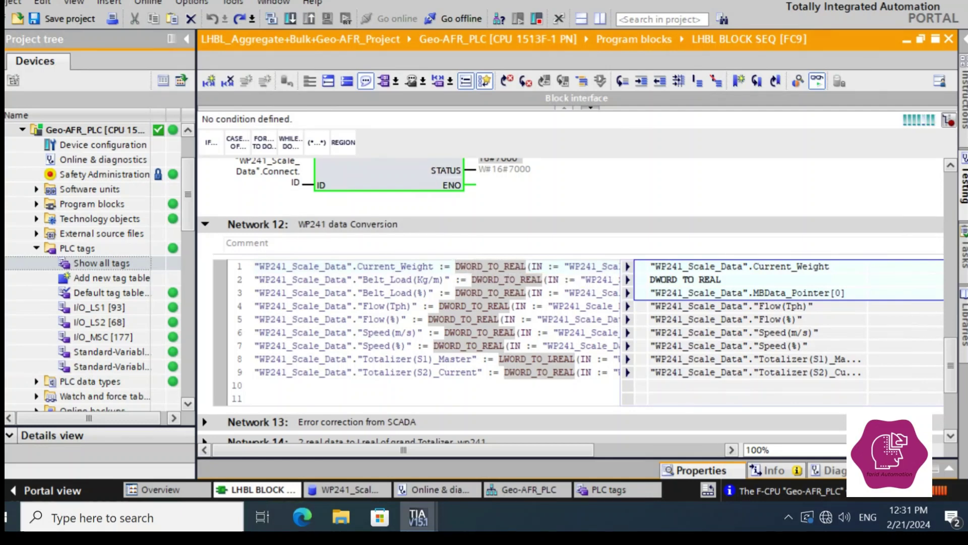
Widen the code area of Network 12 to show the full statements and inspect the MBData_Pointer index in line 1.
middle_click(646, 415)
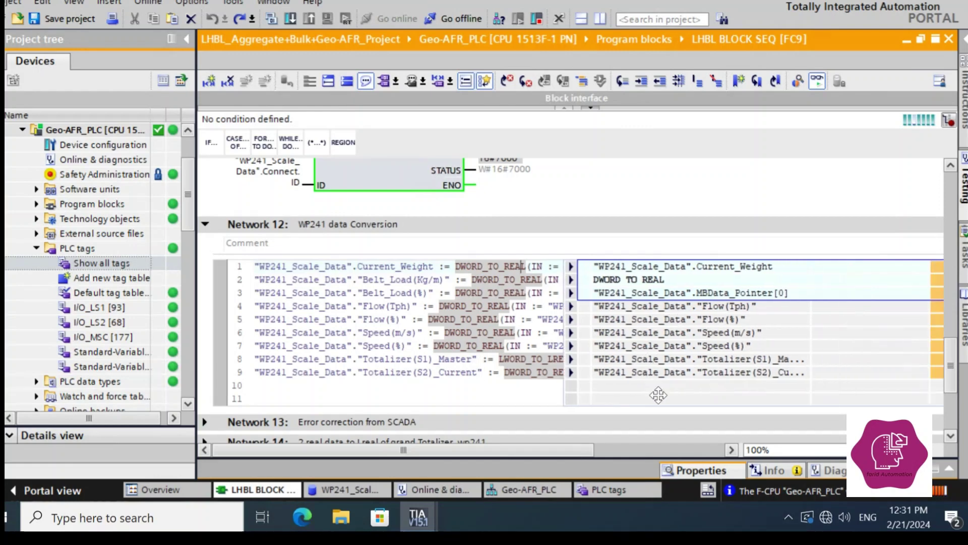
scroll(647, 414, "left", 5)
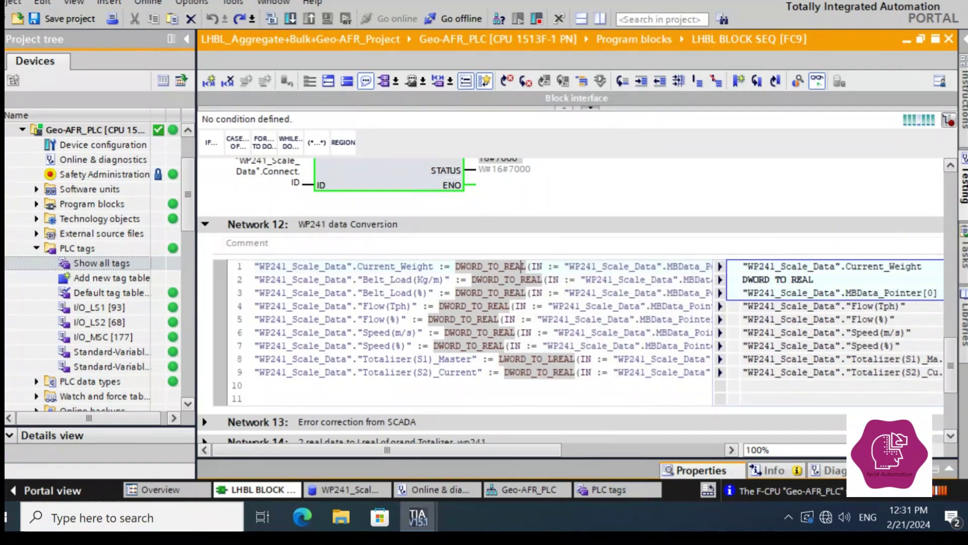
left_click(615, 265)
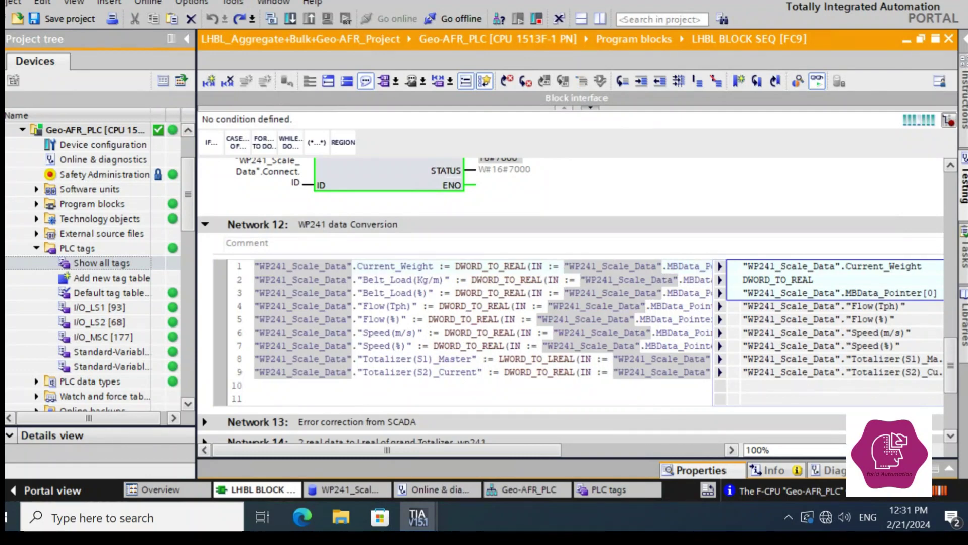
scroll(756, 288, "left", 3)
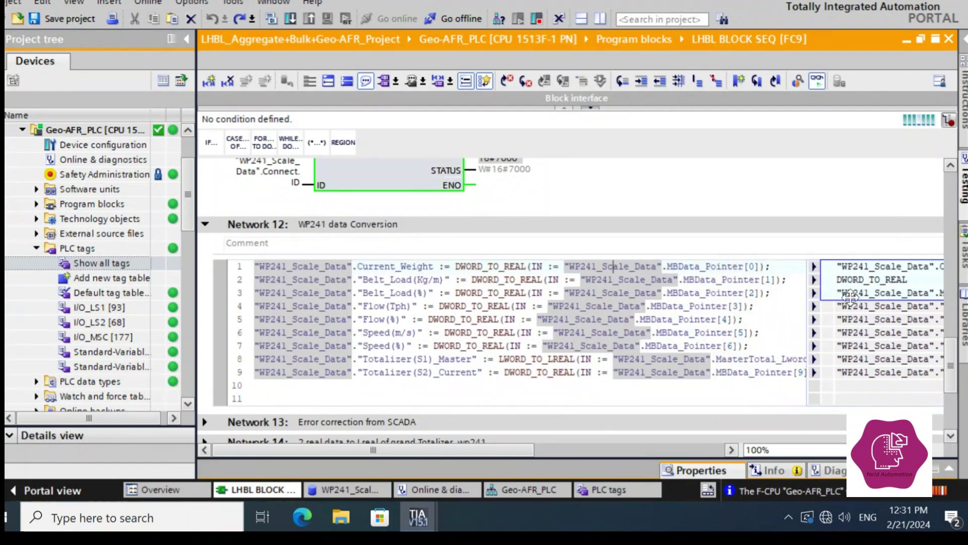
left_click(751, 266)
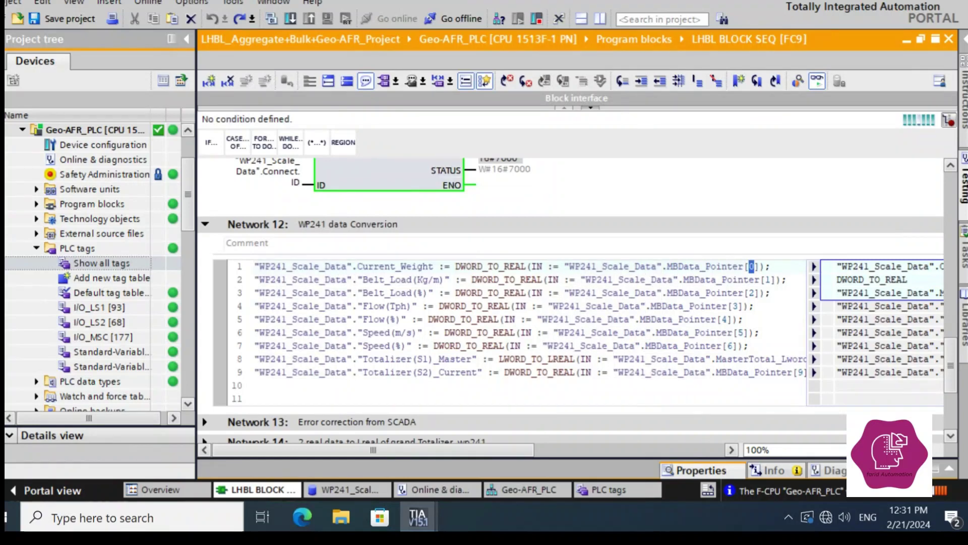
Check the monitor value of MBData_Pointer[0] in the WP241_Scale_Data block against the Network 12 code.
left_click(346, 488)
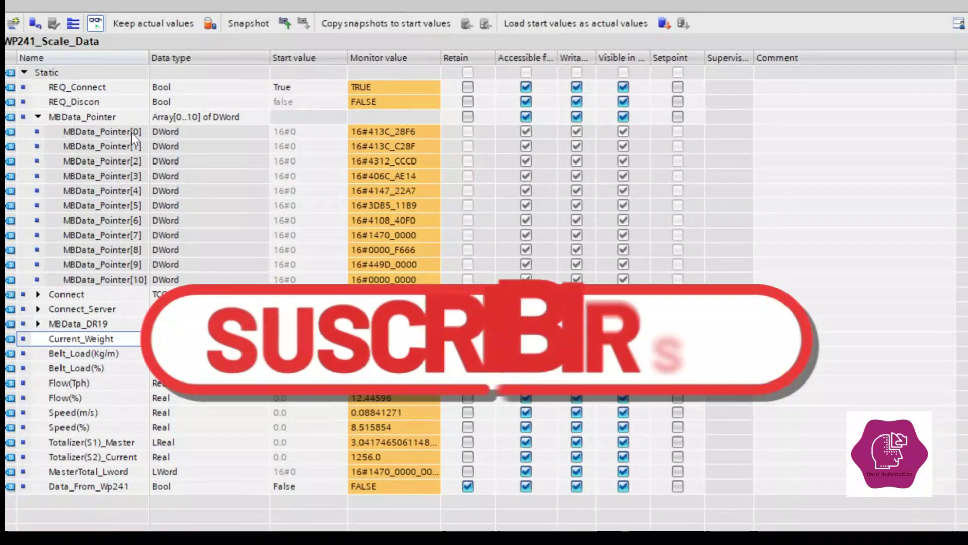
left_click(131, 132)
left_click(388, 132)
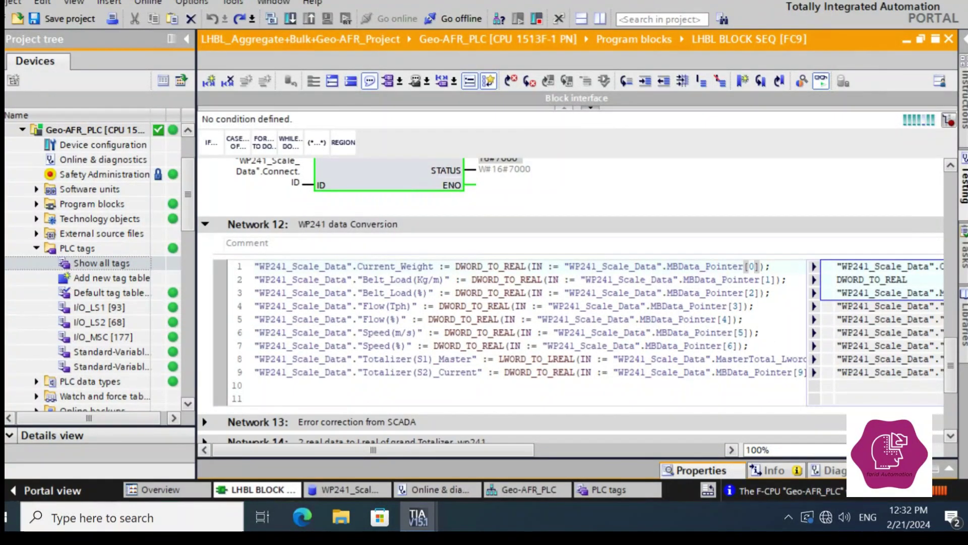
left_click(350, 490)
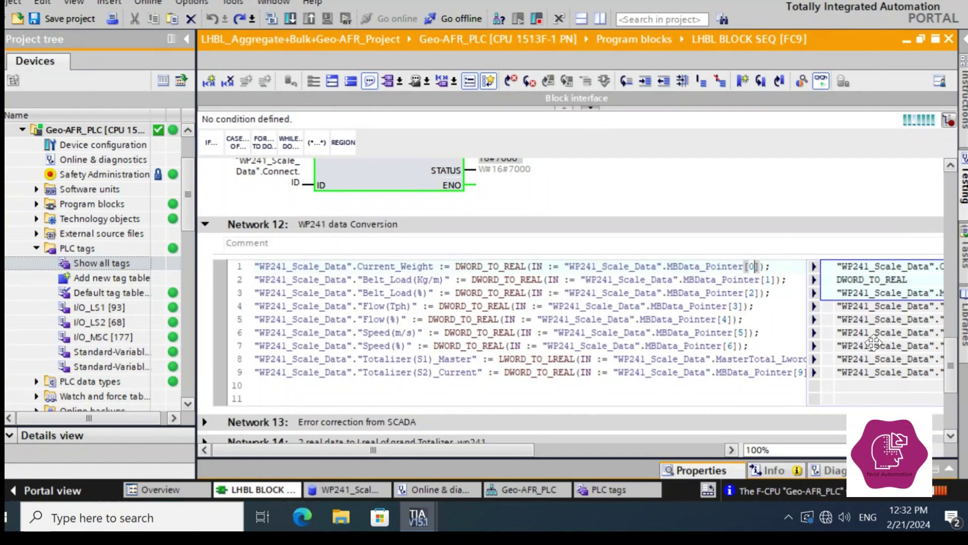
Expand the monitoring area over the Network 12 code to show its live values, and return to the MB_CLIENT call.
left_click_drag(874, 342, 220, 337)
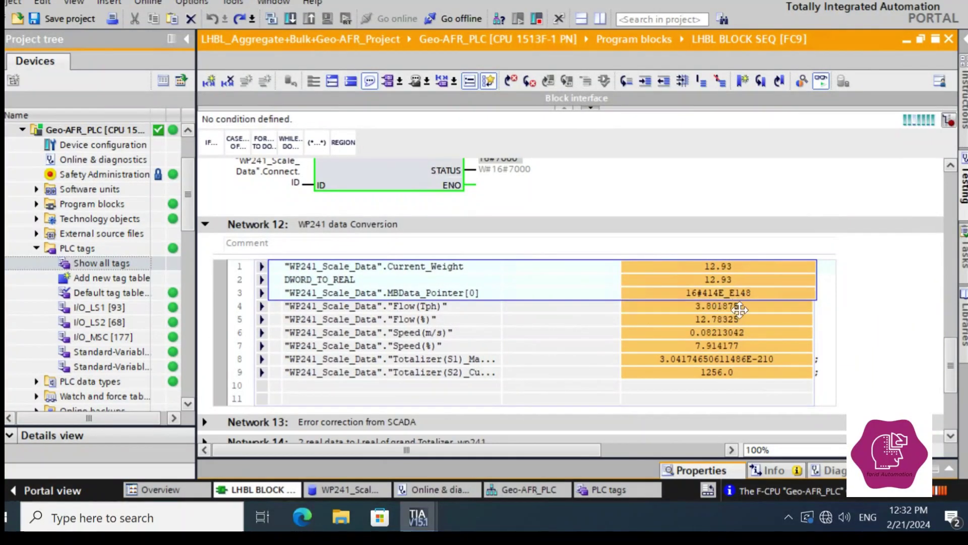
left_click(950, 165)
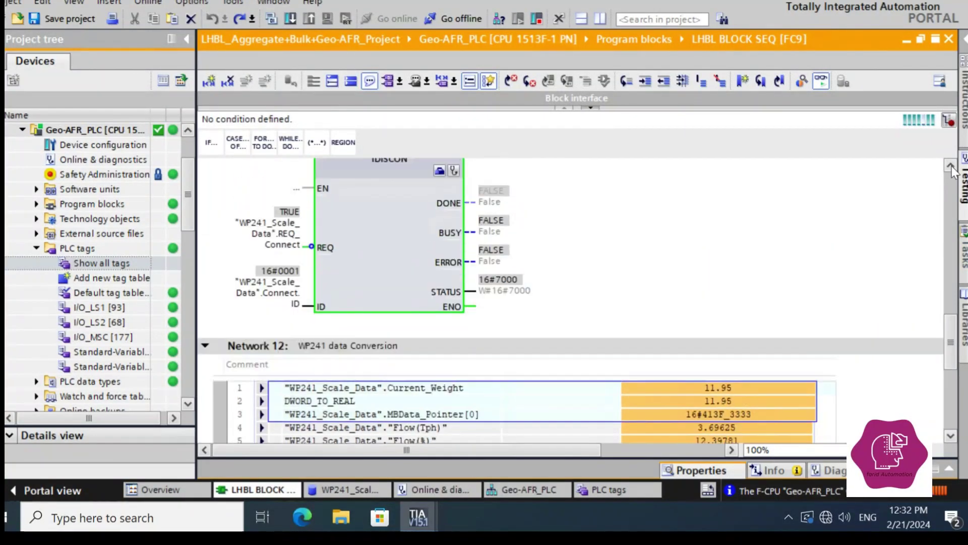
scroll(951, 166, "up", 10)
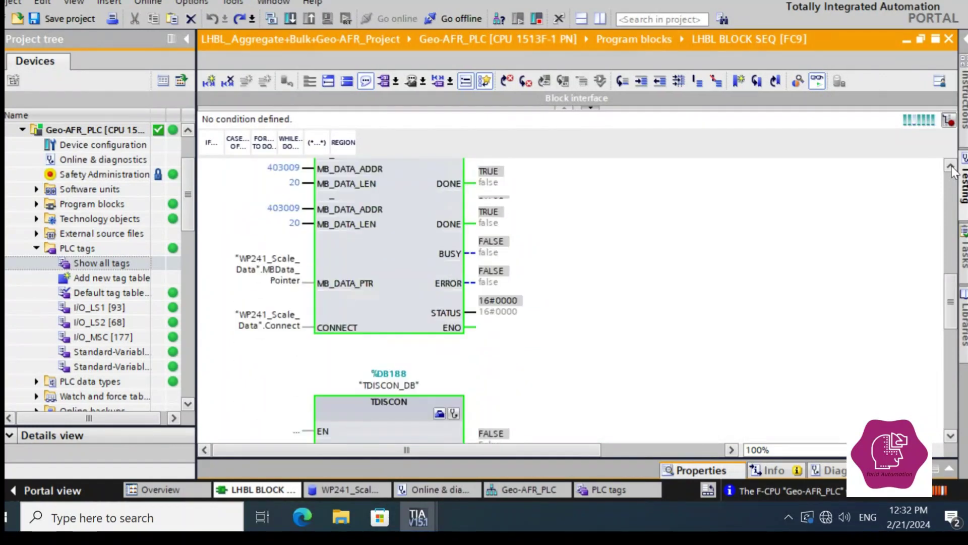